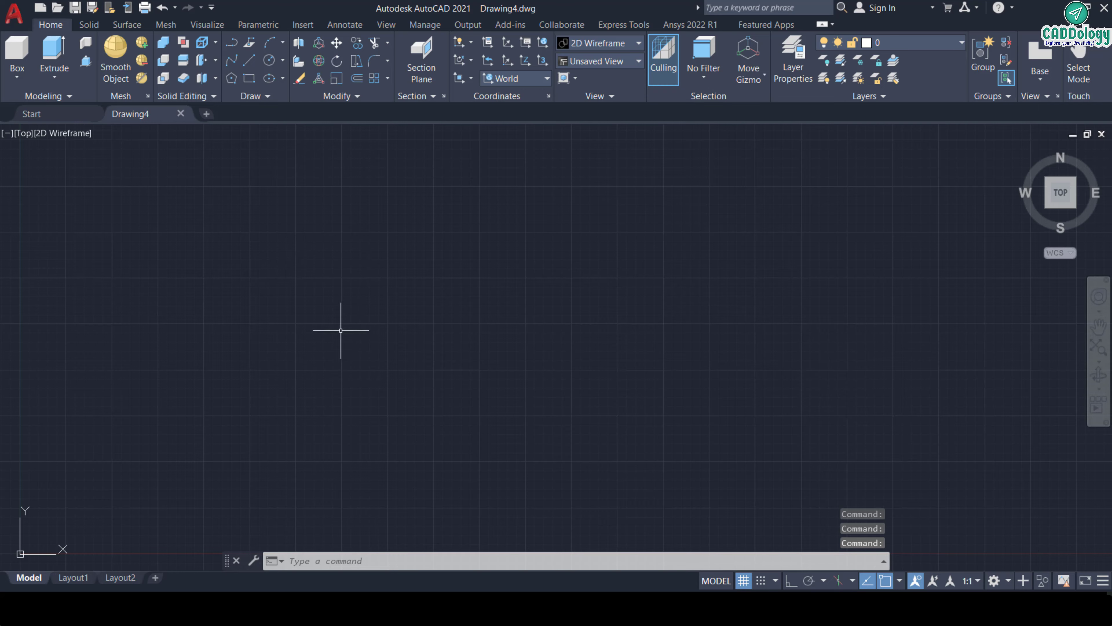
middle_click_drag(341, 330, 442, 240)
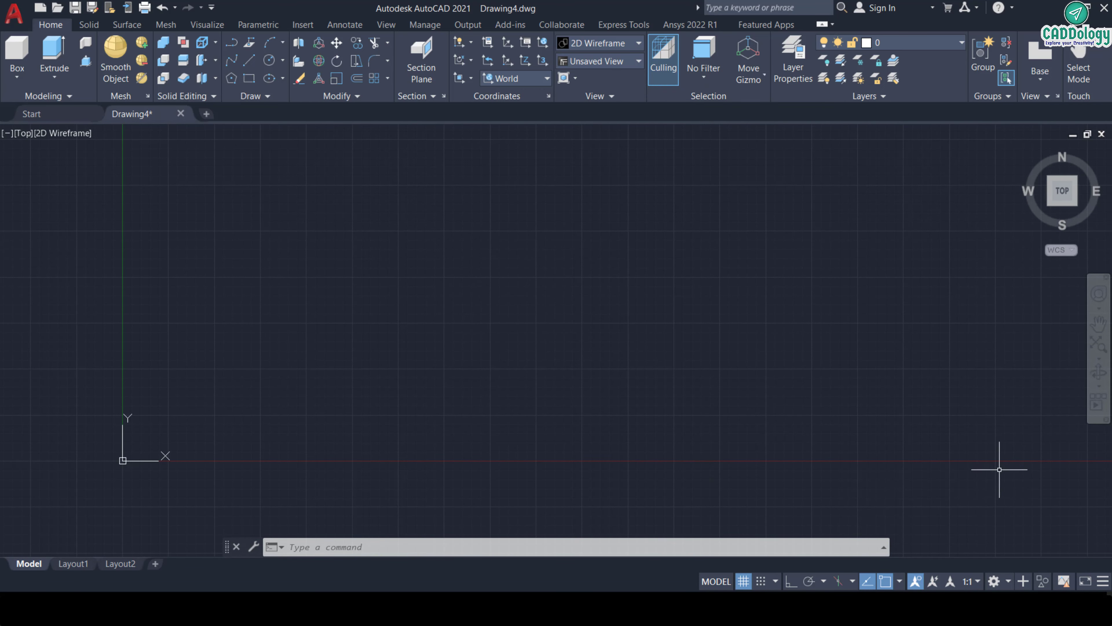
left_click(996, 581)
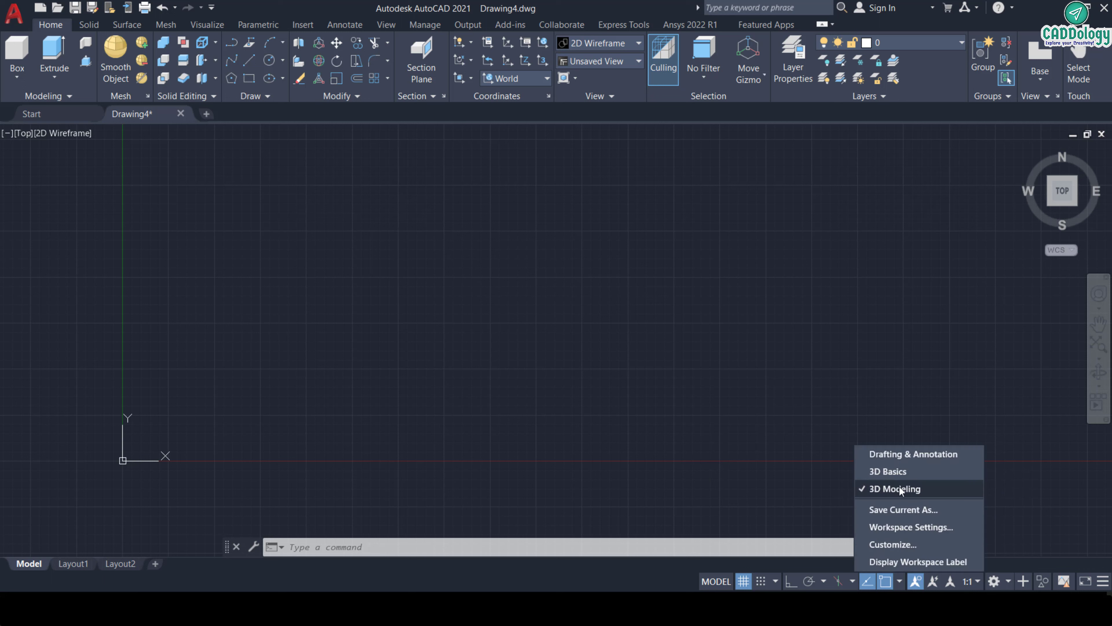
left_click(782, 367)
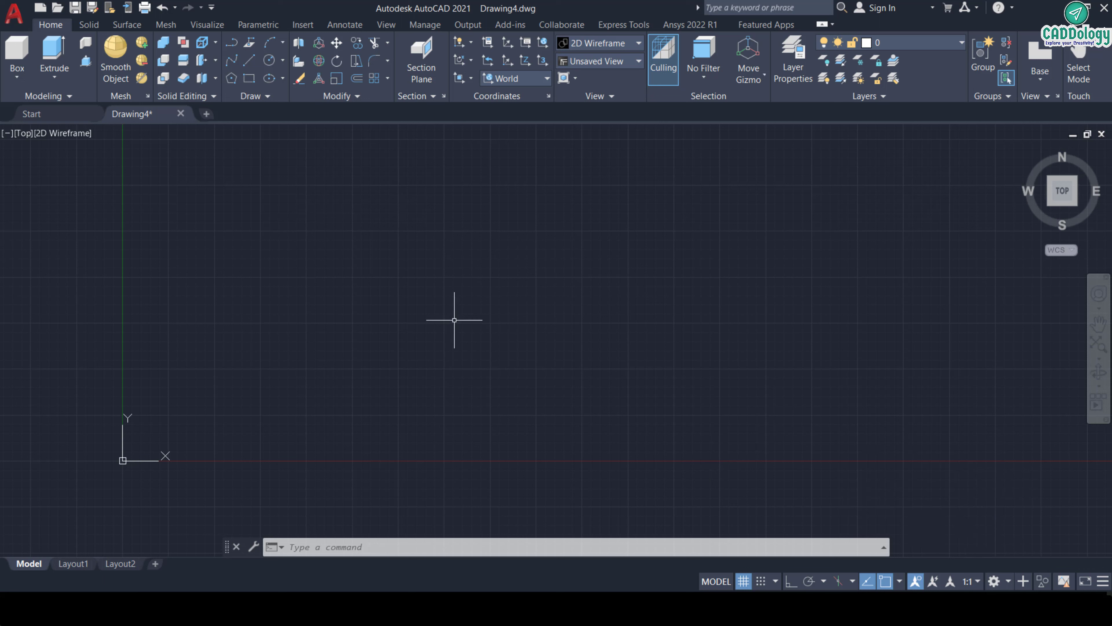
left_click(287, 269)
left_click(287, 269)
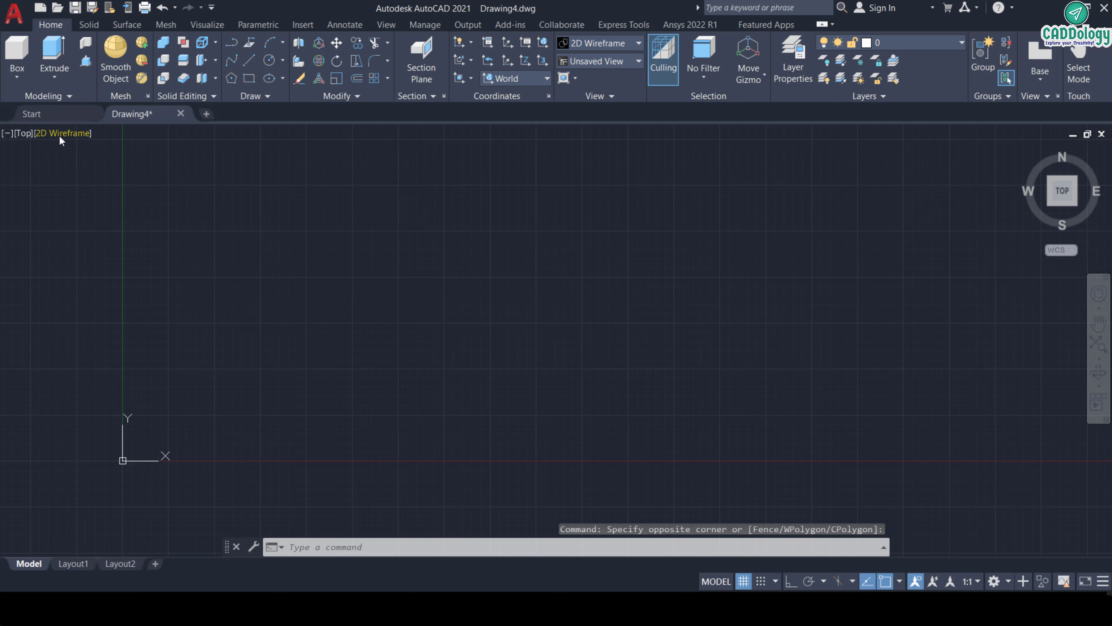
Step: Set the viewport to the SE Isometric view with the Conceptual visual style
left_click(20, 134)
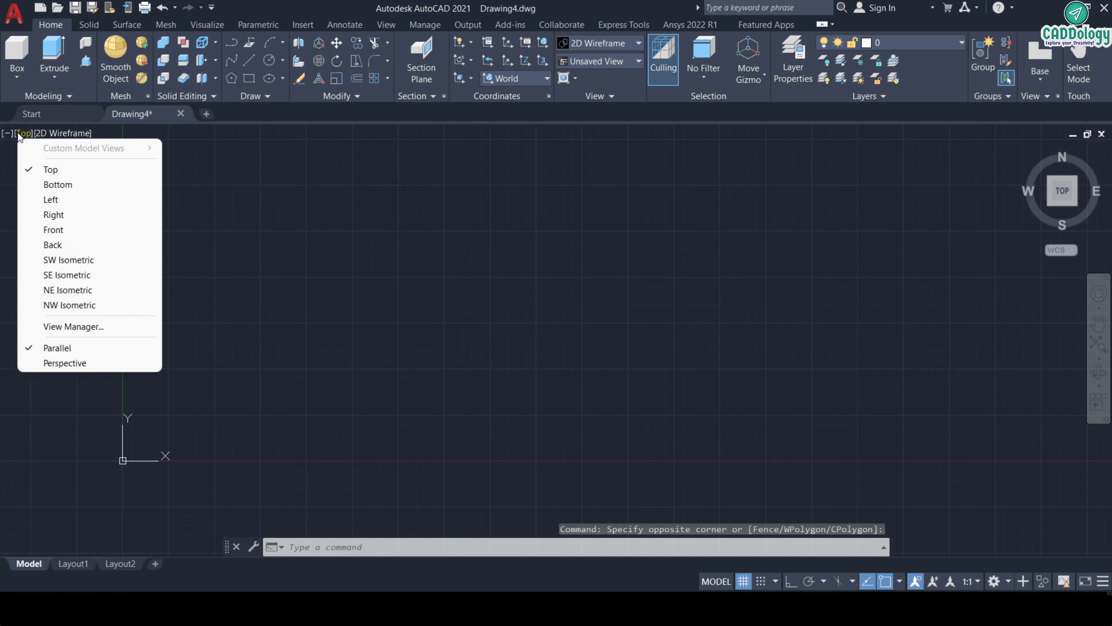
left_click(61, 274)
left_click(80, 137)
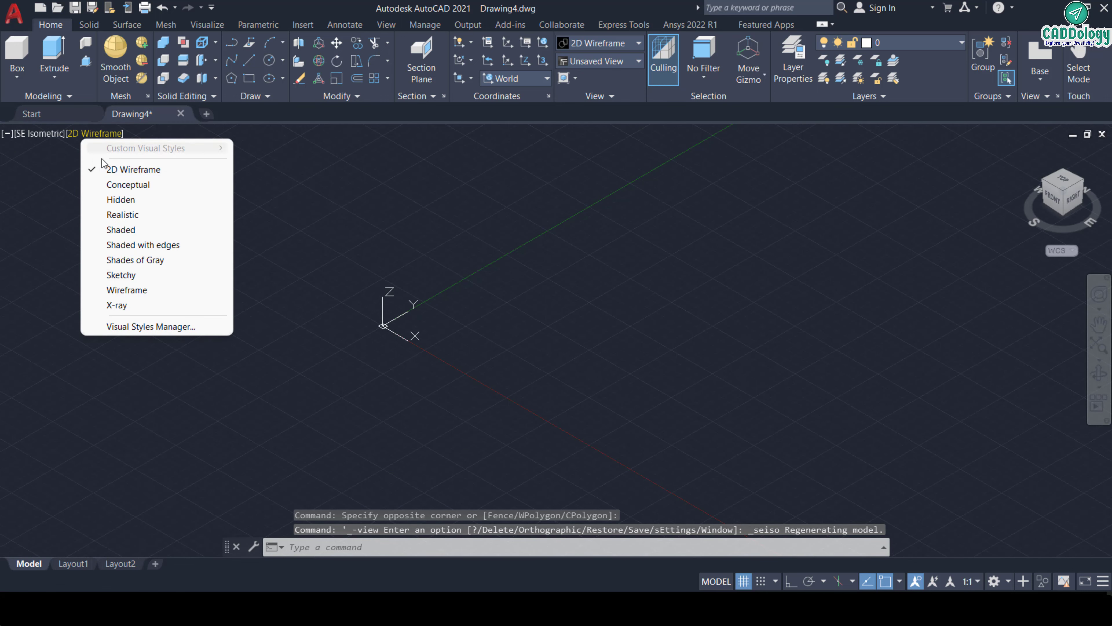
left_click(113, 171)
left_click(109, 136)
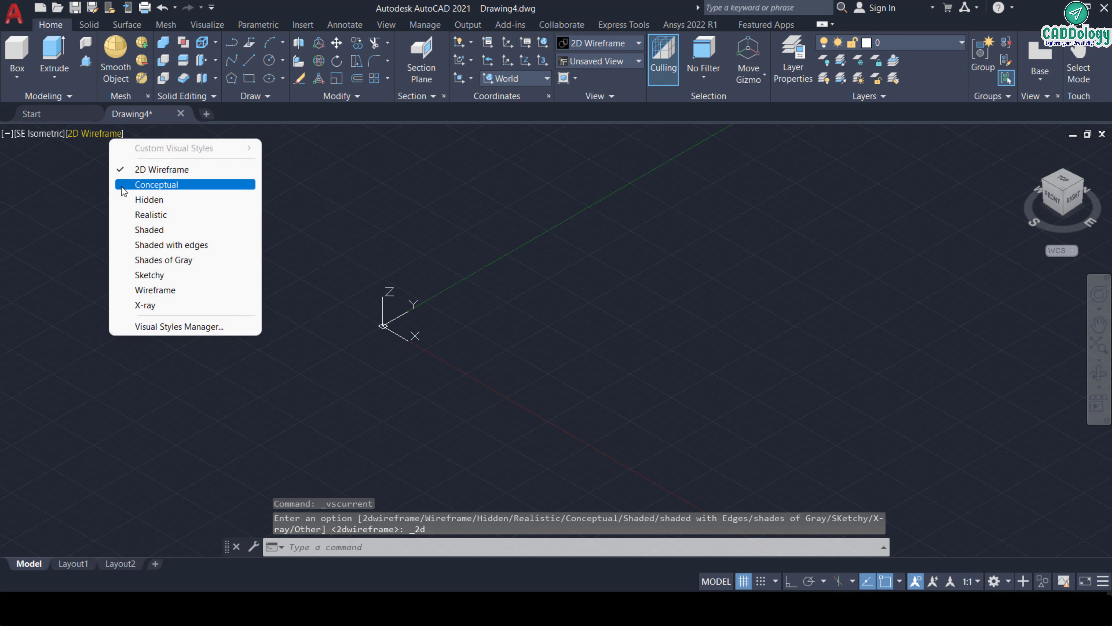
left_click(131, 186)
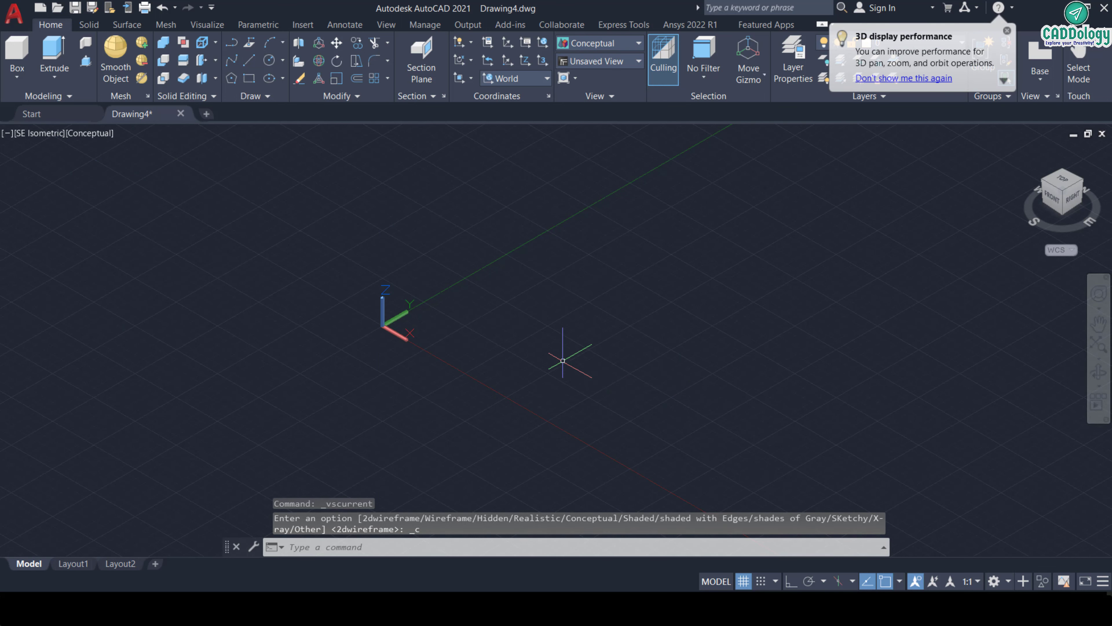
middle_click_drag(480, 390, 398, 394)
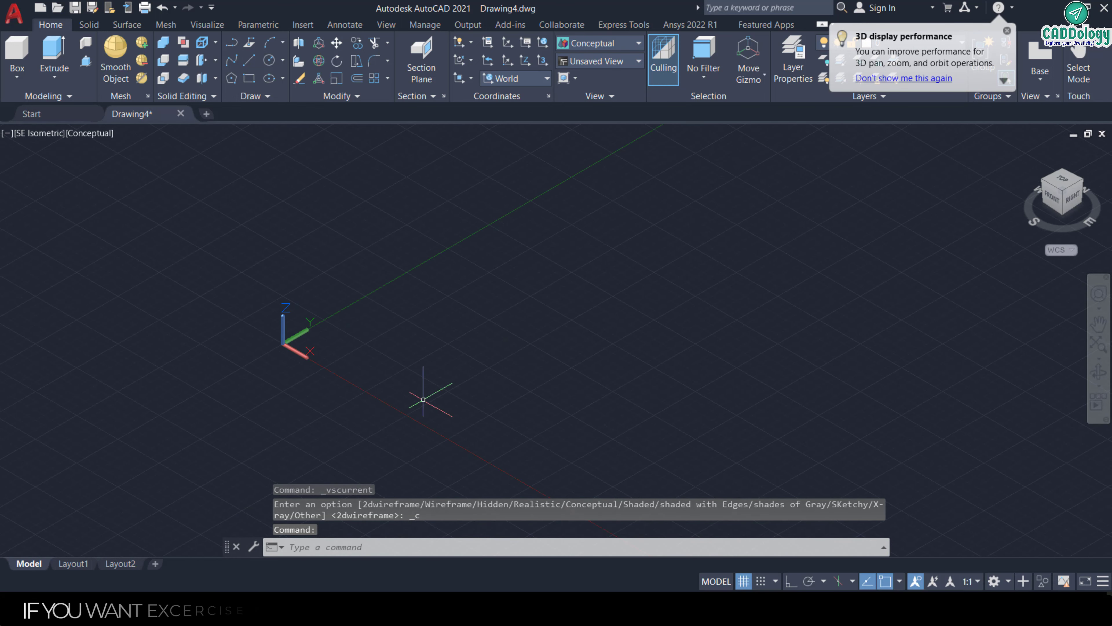
Step: Turn off the grid display and draw a 60 by 40 rectangle near the origin, with the 60 side along X
left_click(743, 580)
type("rec")
key("Return")
left_click(350, 284)
scroll(703, 331, "down", 4)
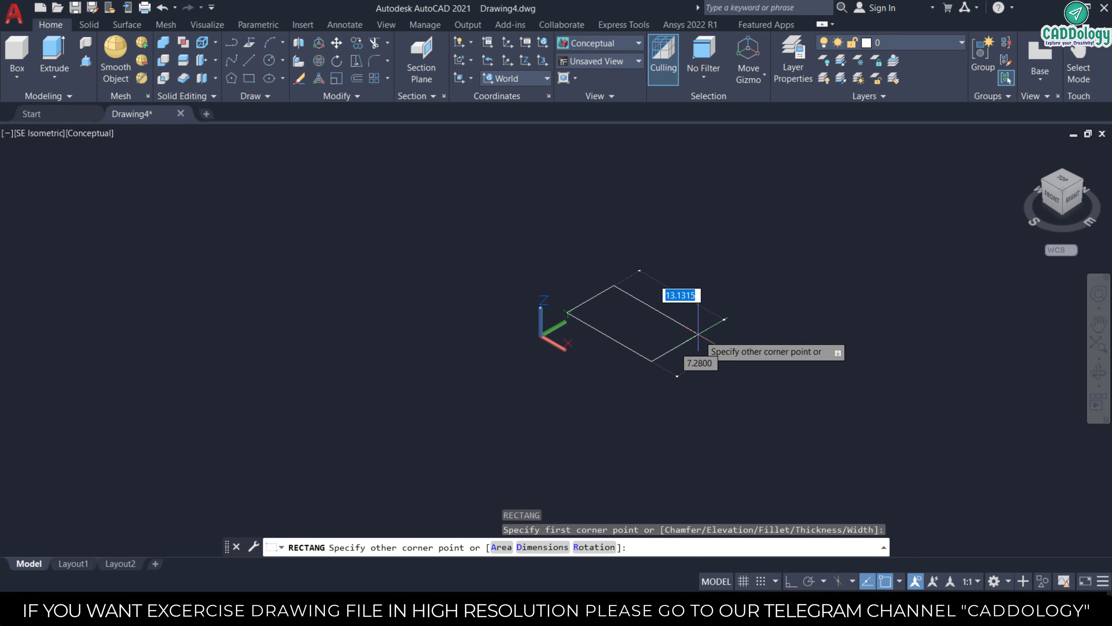
middle_click_drag(710, 335, 387, 324)
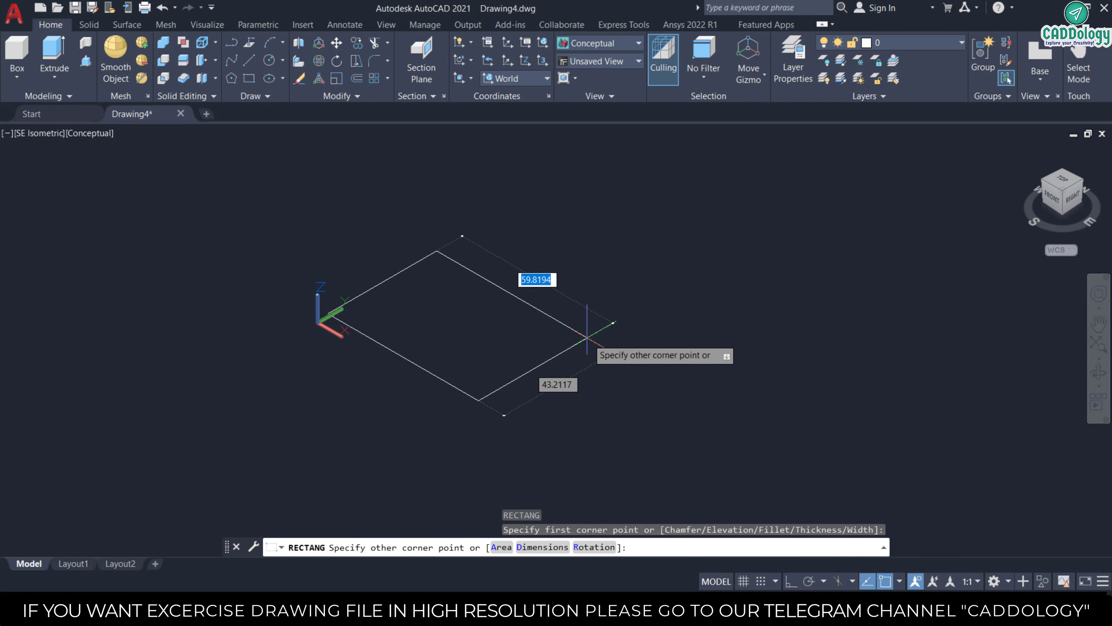
type("60")
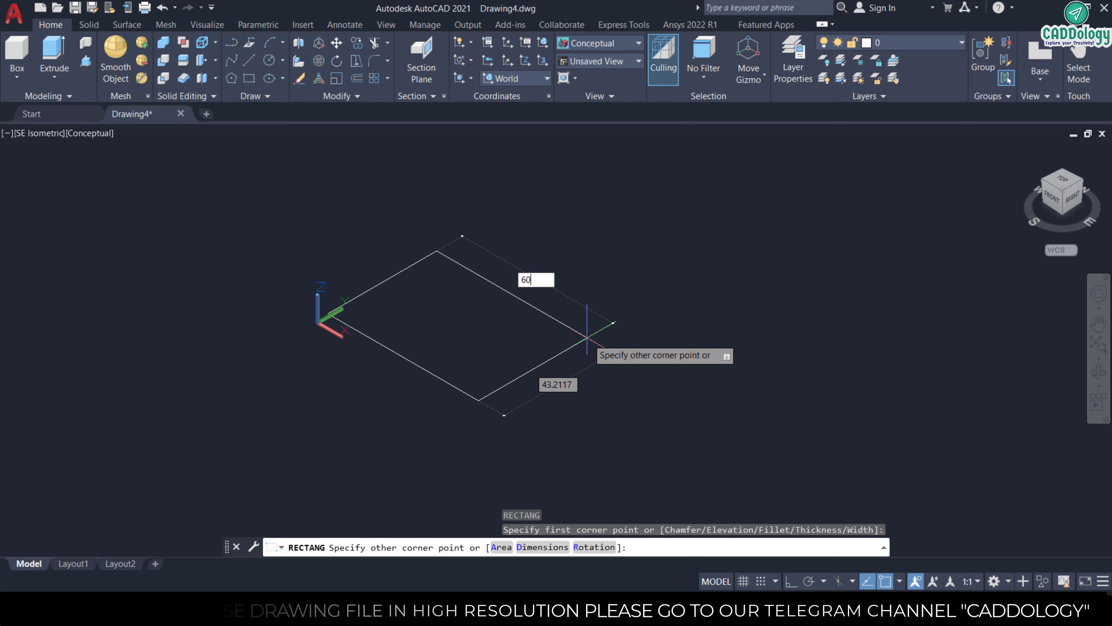
key("Tab")
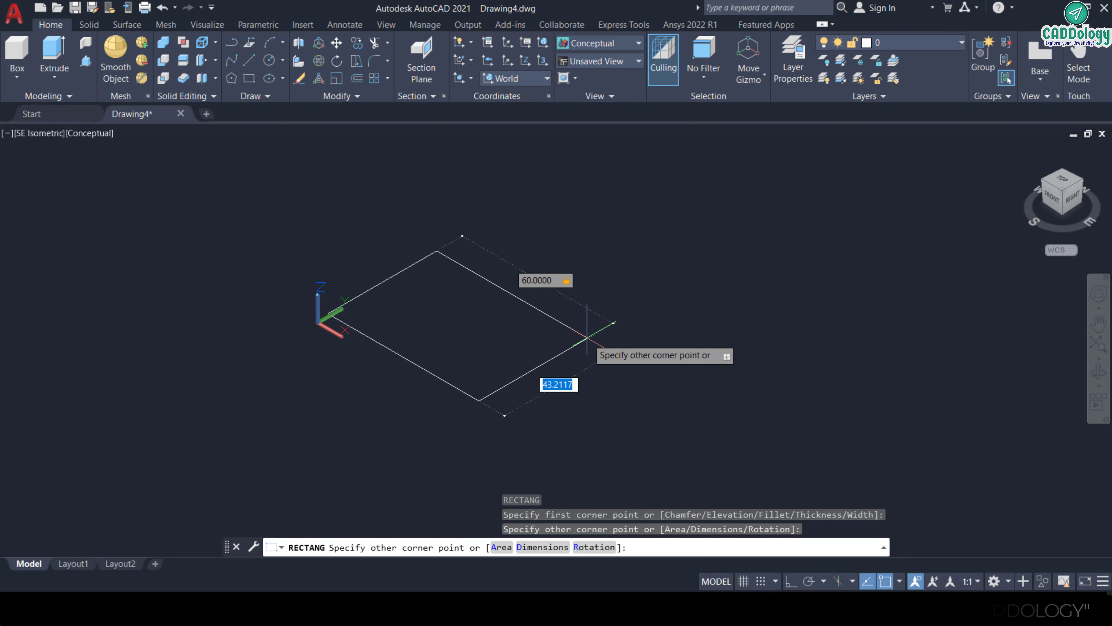
type("40")
key("Return")
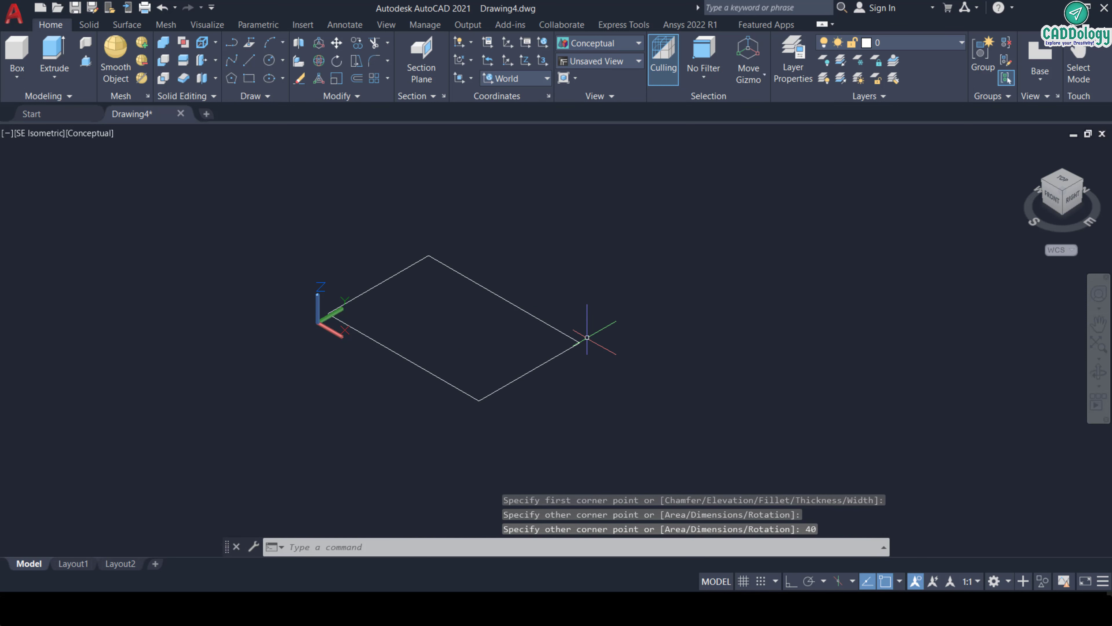
Step: Draw a circle centred on the midpoint of the rectangle's far short edge, with its radius reaching the edge's corner
type("c")
key("Return")
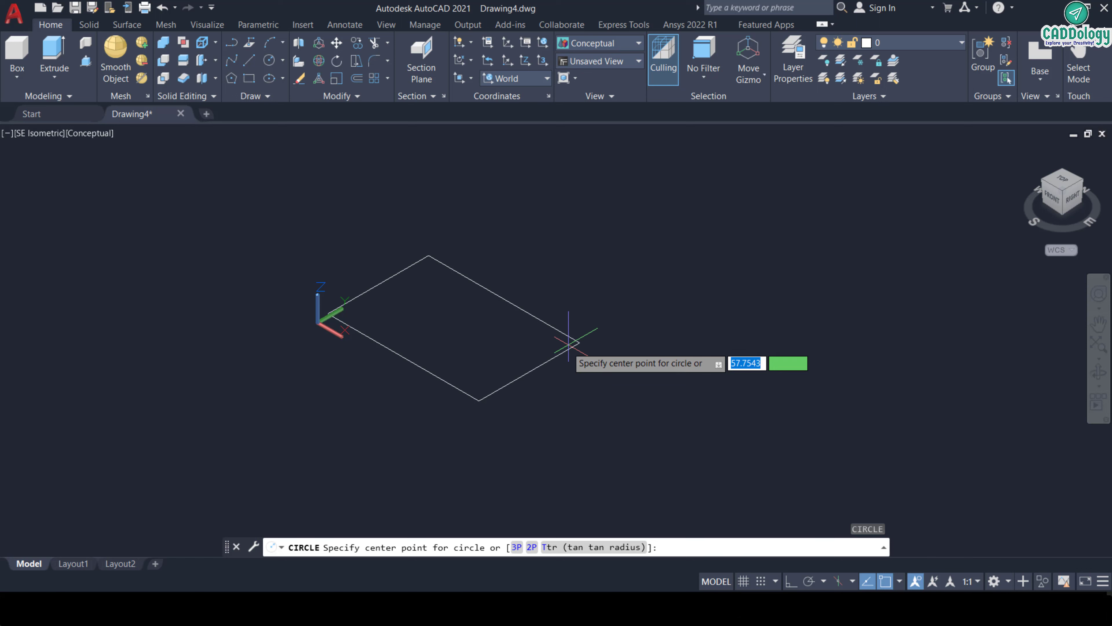
left_click(529, 371)
left_click(580, 343)
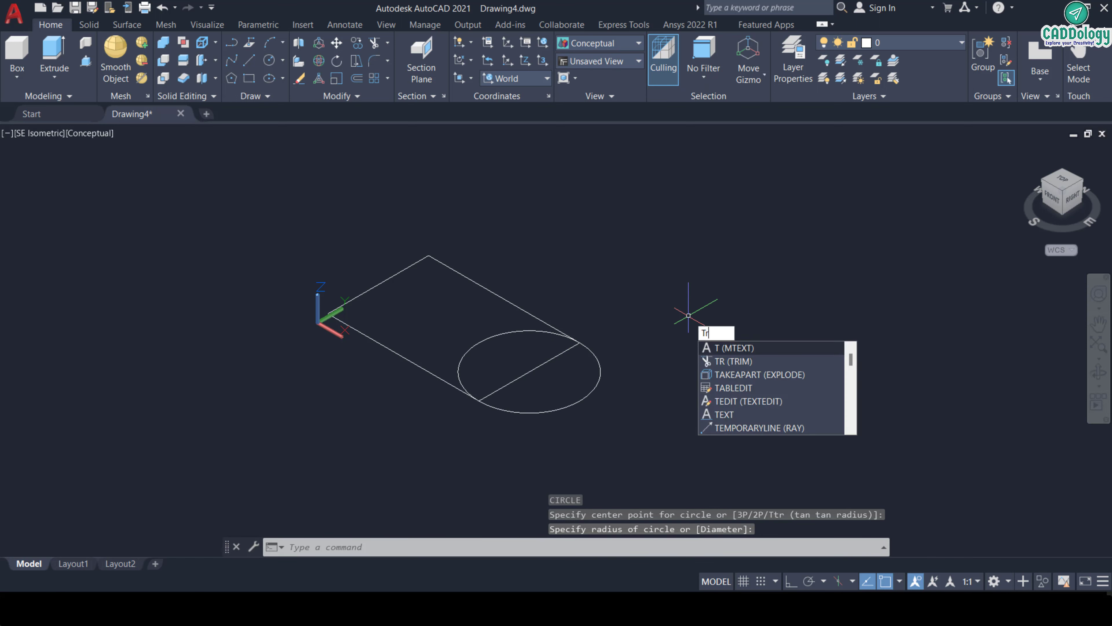
Step: Trim away the short edge inside the circle and the inner half of the circle to leave a rounded end
key("Return")
left_click(570, 375)
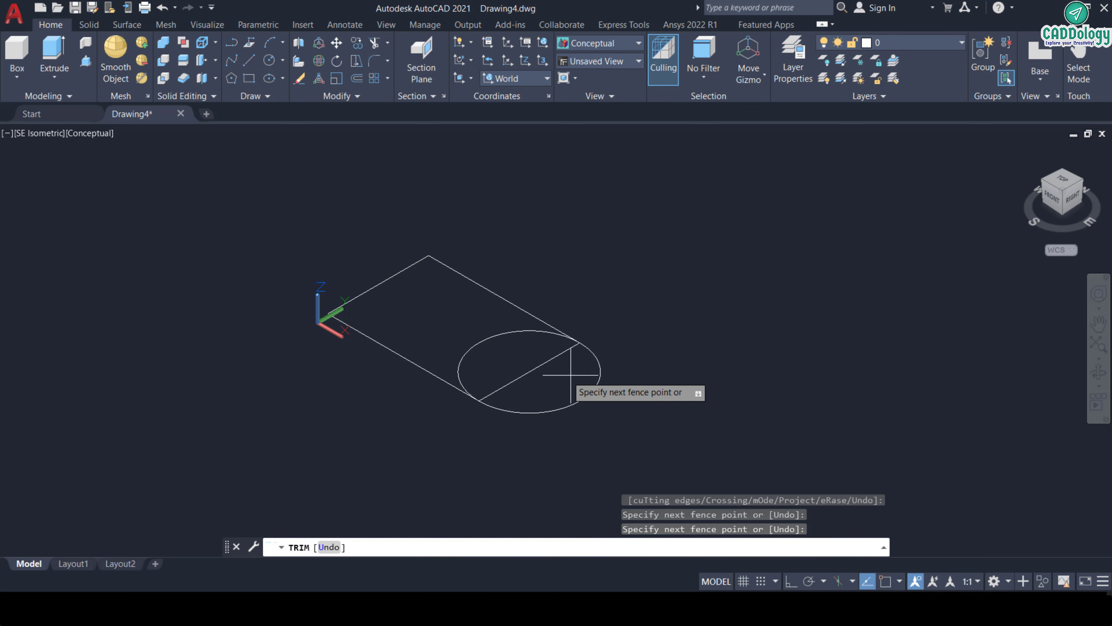
left_click(489, 335)
key("Return")
right_click(484, 334)
left_click(508, 341)
Step: Draw a circle of radius 8 concentric with the rounded end of the profile
type("c")
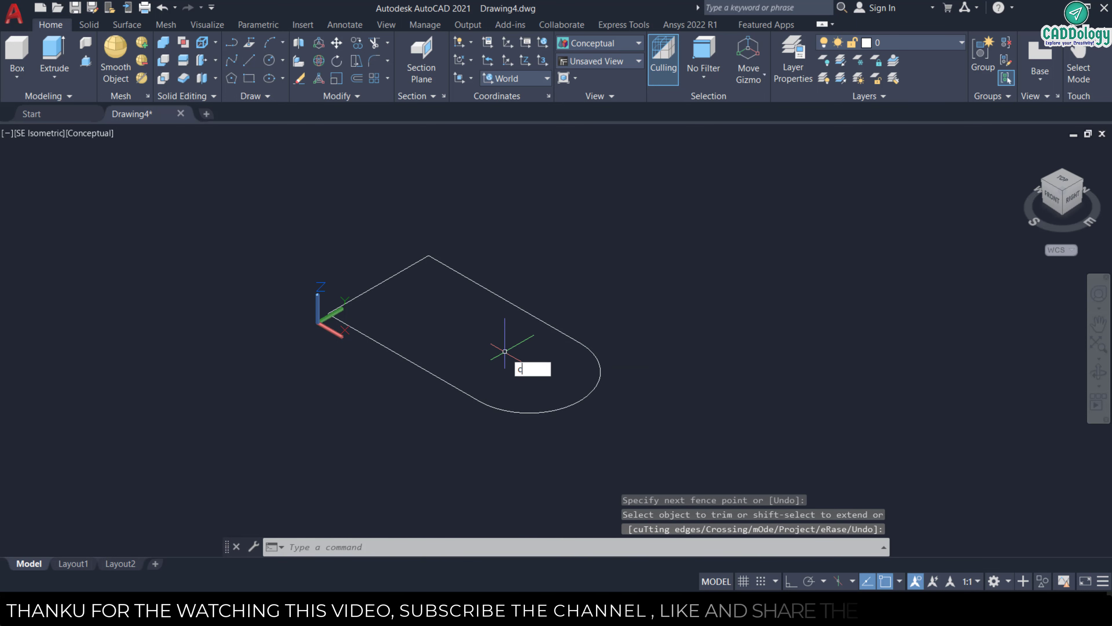
key("Return")
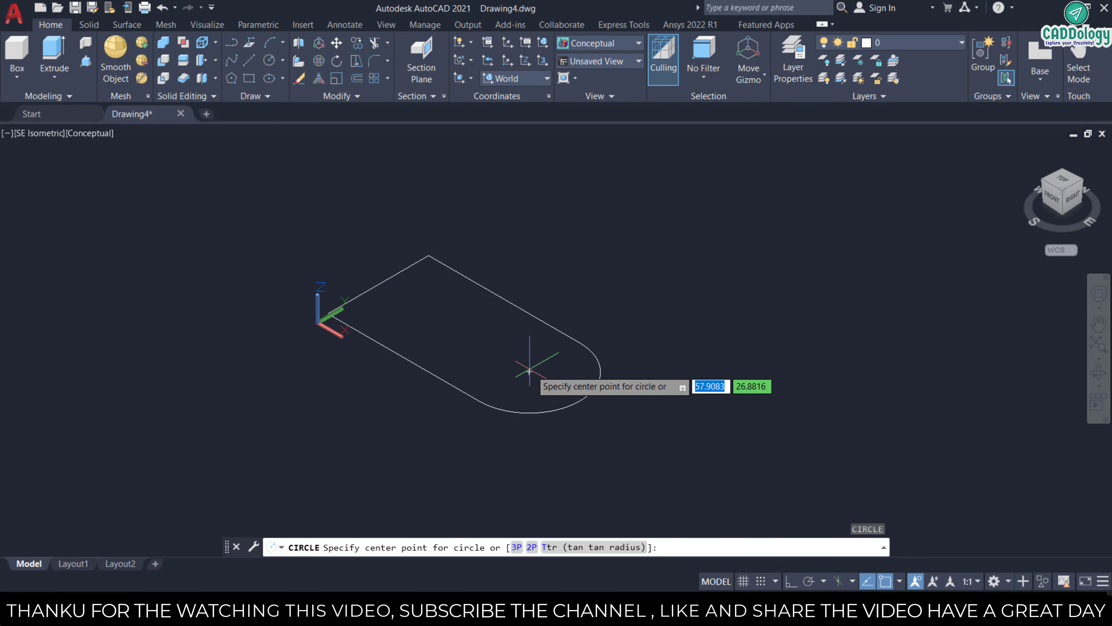
left_click(529, 371)
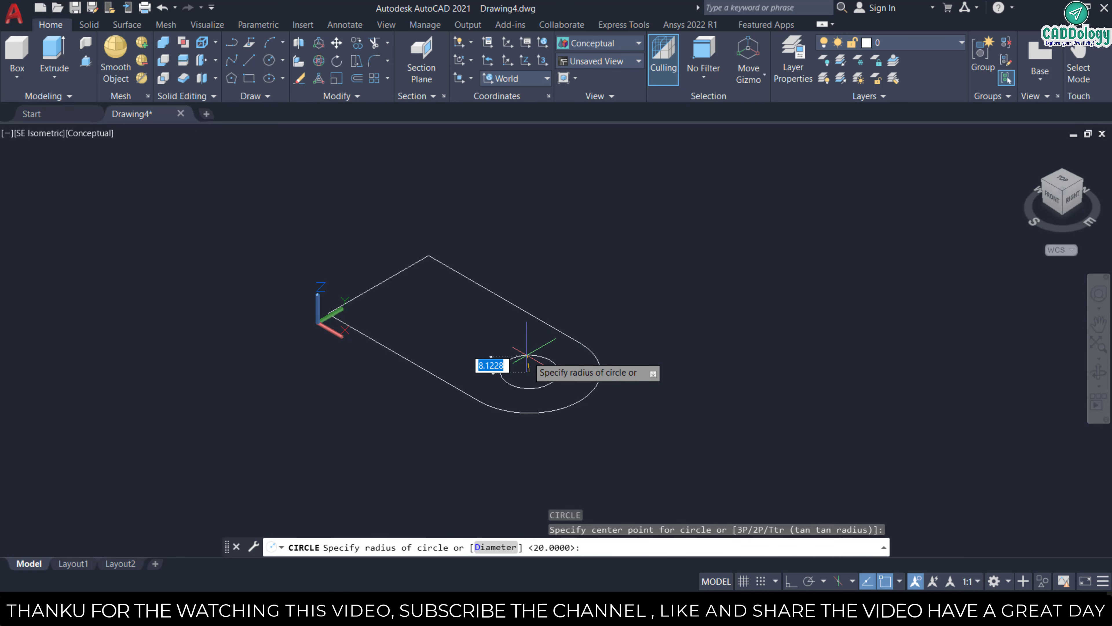
type("8")
key("Return")
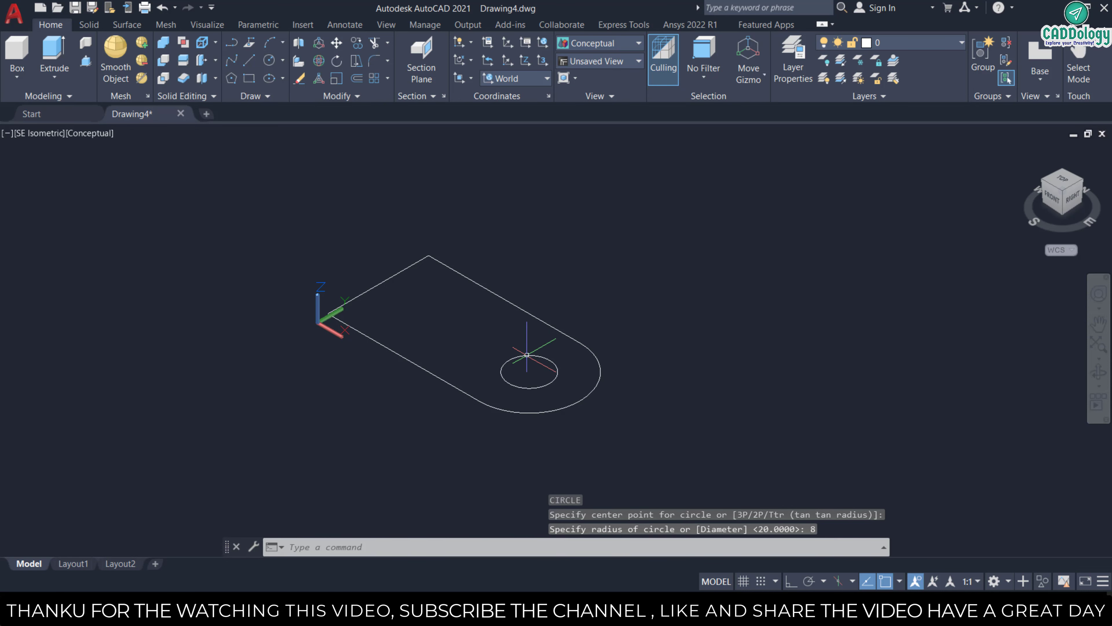
Step: Convert the outer profile and the inner circle into regions
scroll(728, 312, "down", 4)
scroll(697, 346, "up", 4)
type("reg")
key("Return")
left_click(697, 346)
left_click(561, 259)
key("Return")
key("Escape")
Step: Extrude the outer profile region downward by 12 as a solid plate
scroll(717, 239, "down", 2)
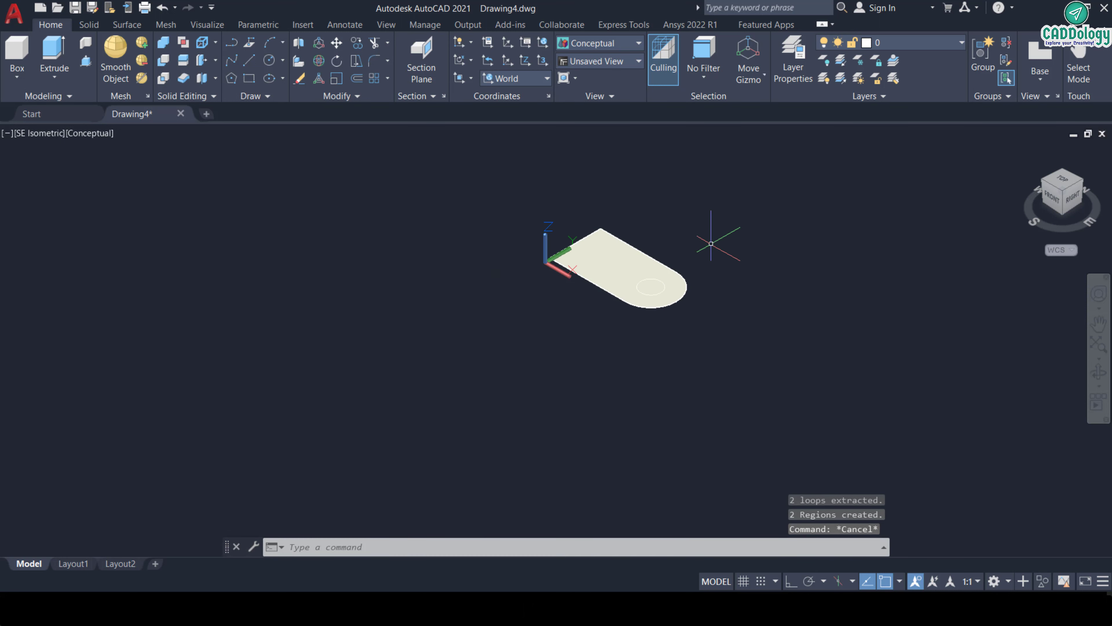
scroll(711, 243, "up", 2)
scroll(665, 219, "up", 2)
scroll(608, 303, "down", 4)
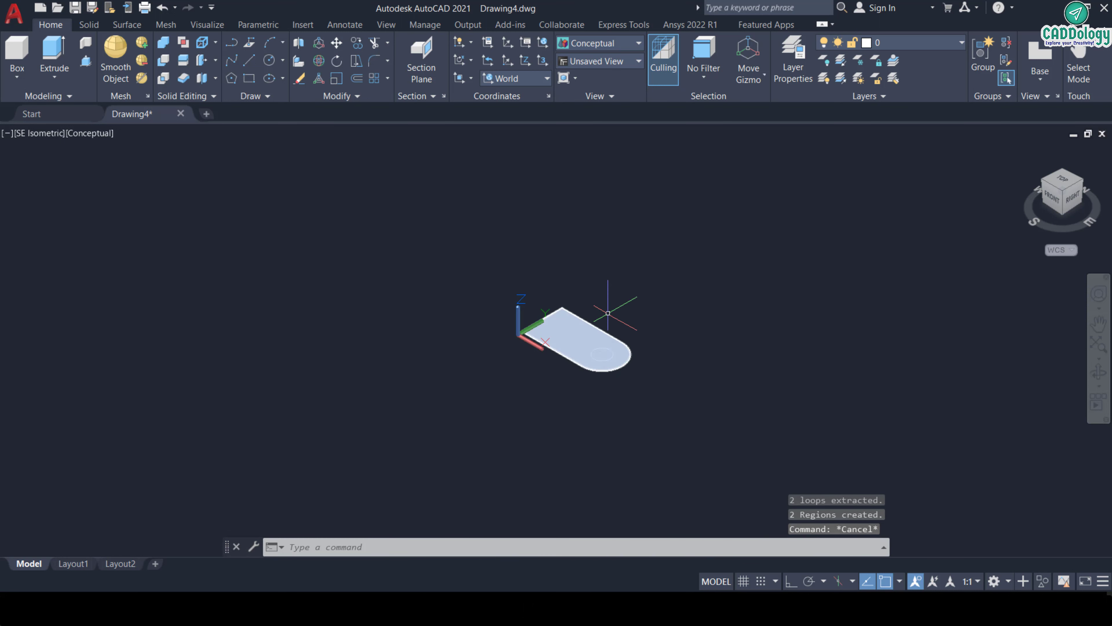
scroll(620, 302, "up", 1)
left_click(54, 58)
left_click(582, 412)
left_click(565, 381)
key("Return")
type("12")
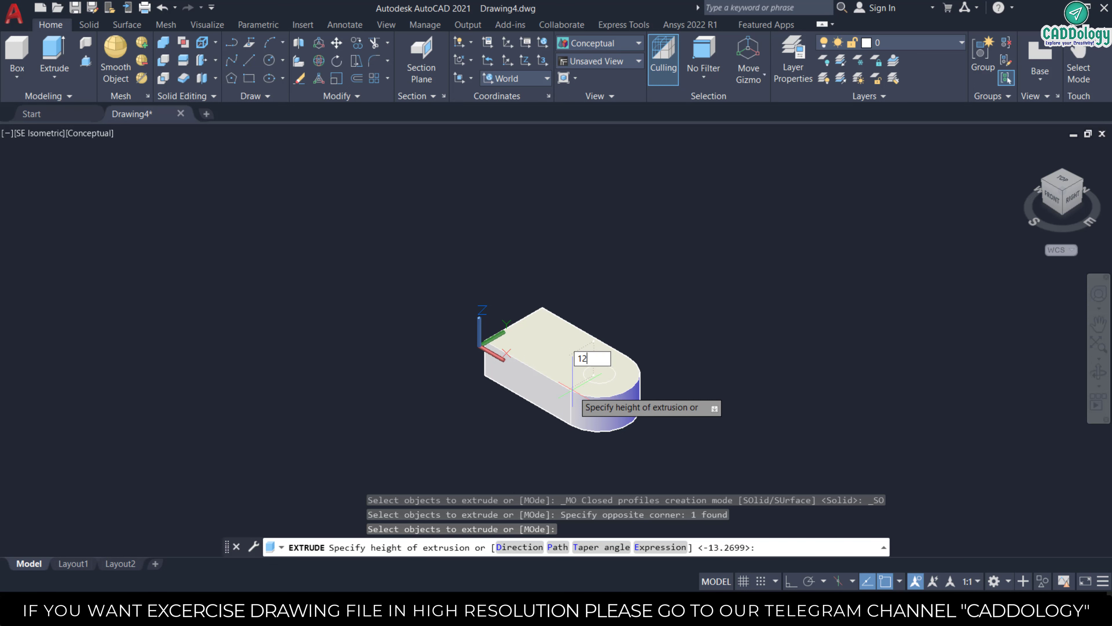
key("Return")
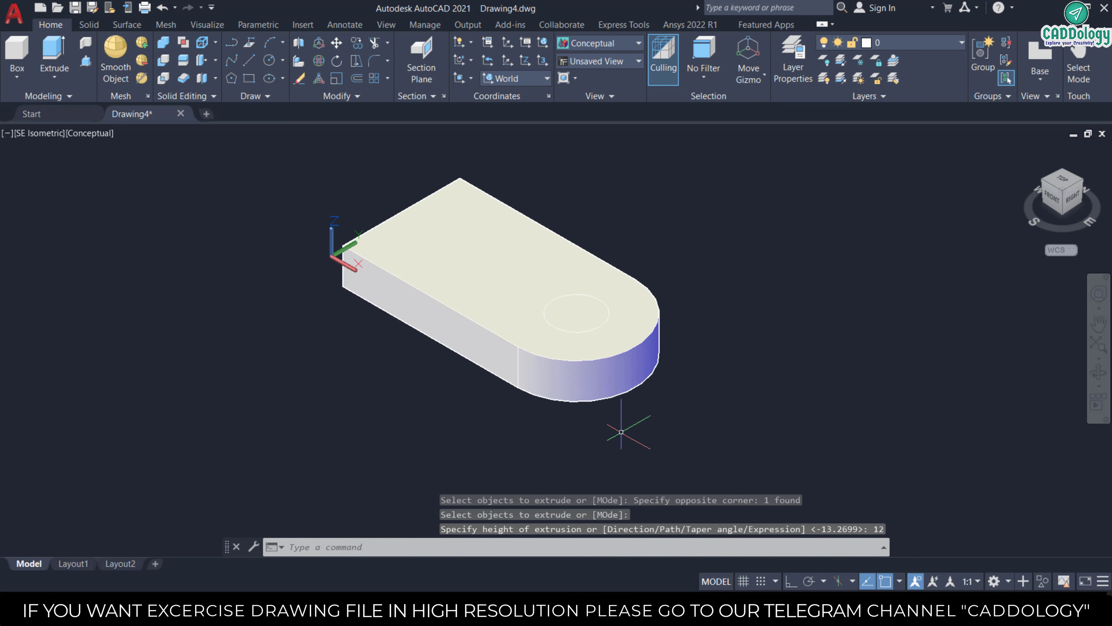
Step: Press-pull the circular area down through the plate to cut the hole in the rounded end
scroll(621, 431, "up", 3)
left_click(85, 60)
left_click(576, 313)
left_click(617, 330)
key("Return")
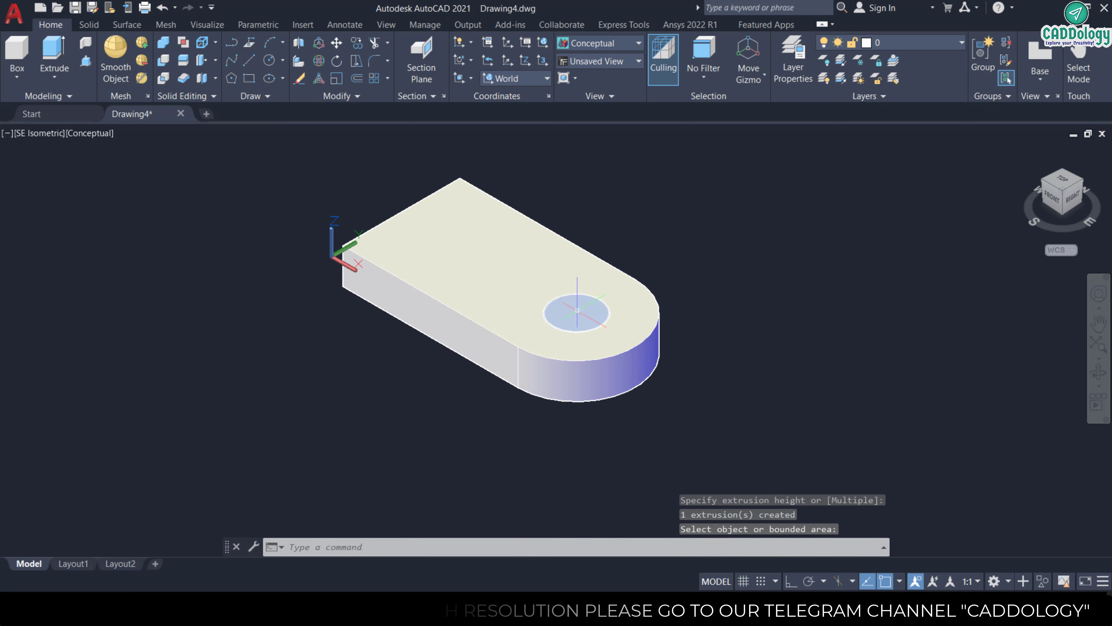
Step: Erase the leftover circular region covering the hole
left_click(577, 313)
key("Delete")
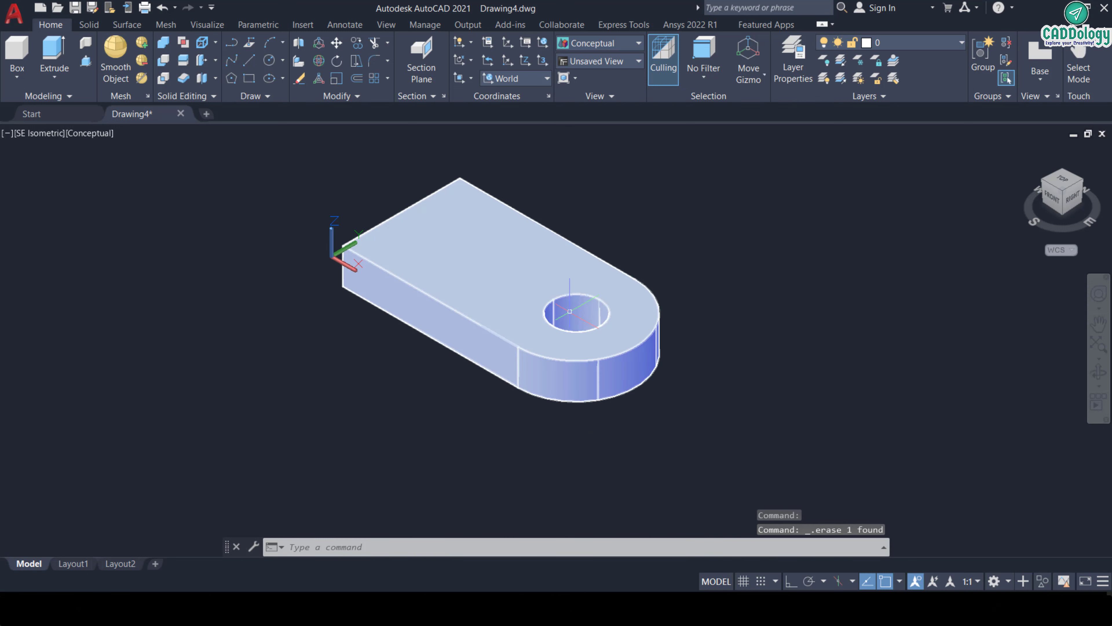
key("Escape")
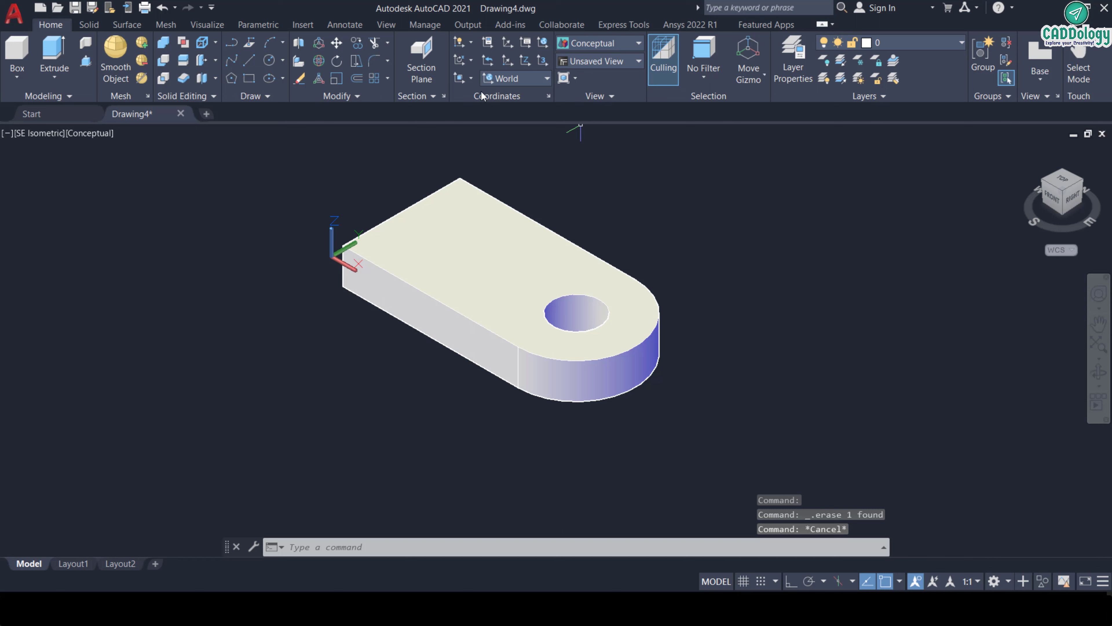
Step: Align the UCS to the plate's long straight side face, accepting the default orientation
left_click(457, 81)
left_click(459, 101)
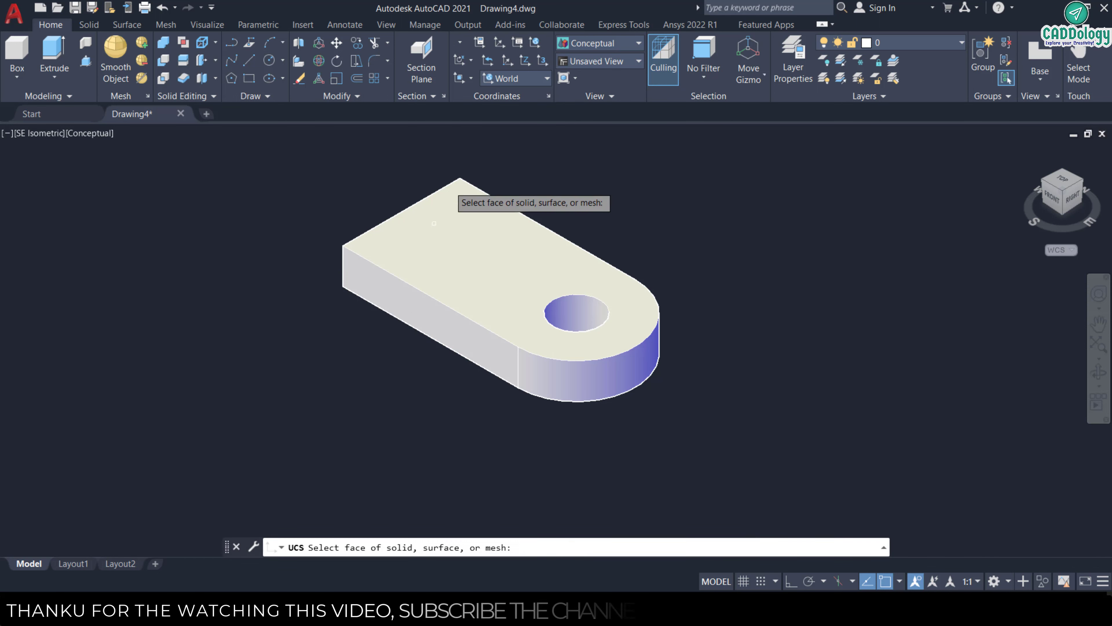
left_click(405, 313)
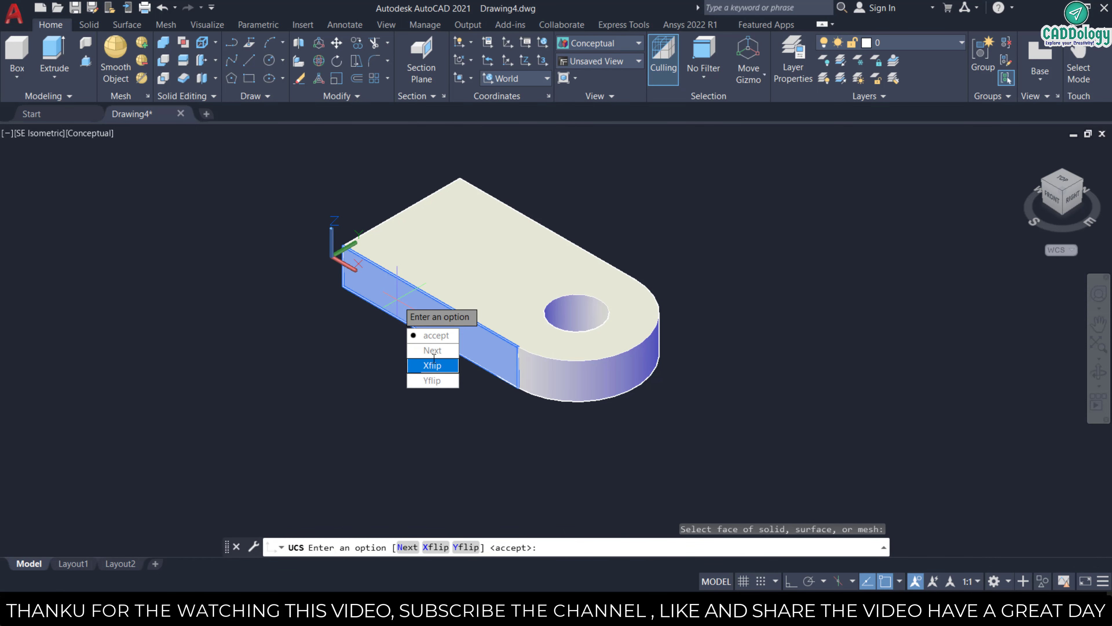
left_click(438, 335)
key("Escape")
key("Escape")
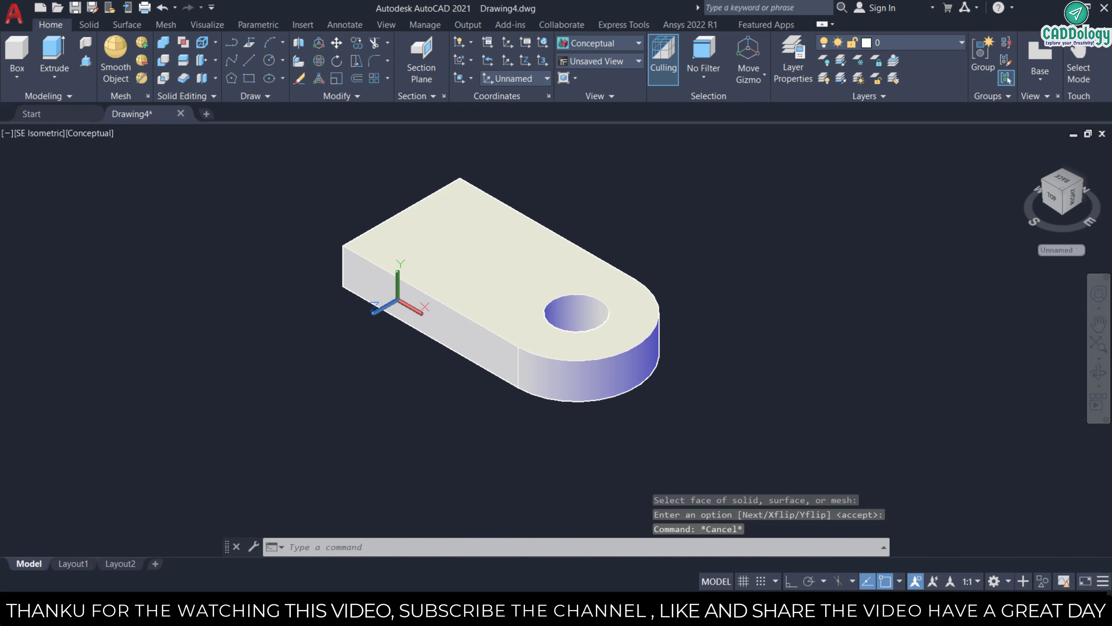
Step: Switch the plate's view to Right and then change it to the Back view
scroll(306, 333, "down", 2)
scroll(289, 311, "up", 5)
scroll(407, 373, "down", 3)
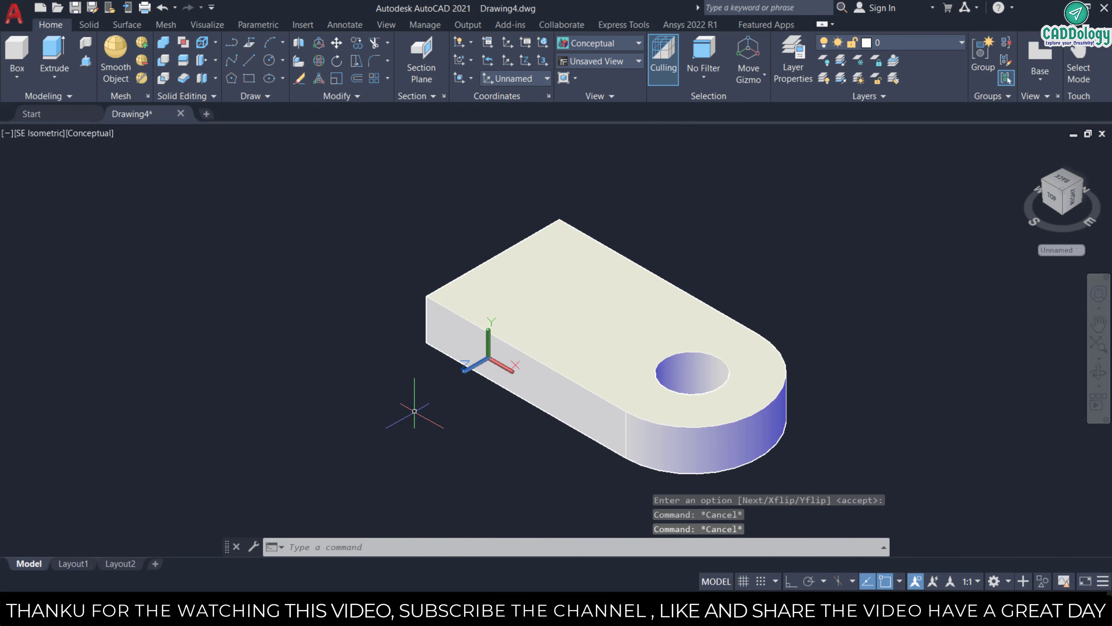
left_click(34, 133)
left_click(70, 214)
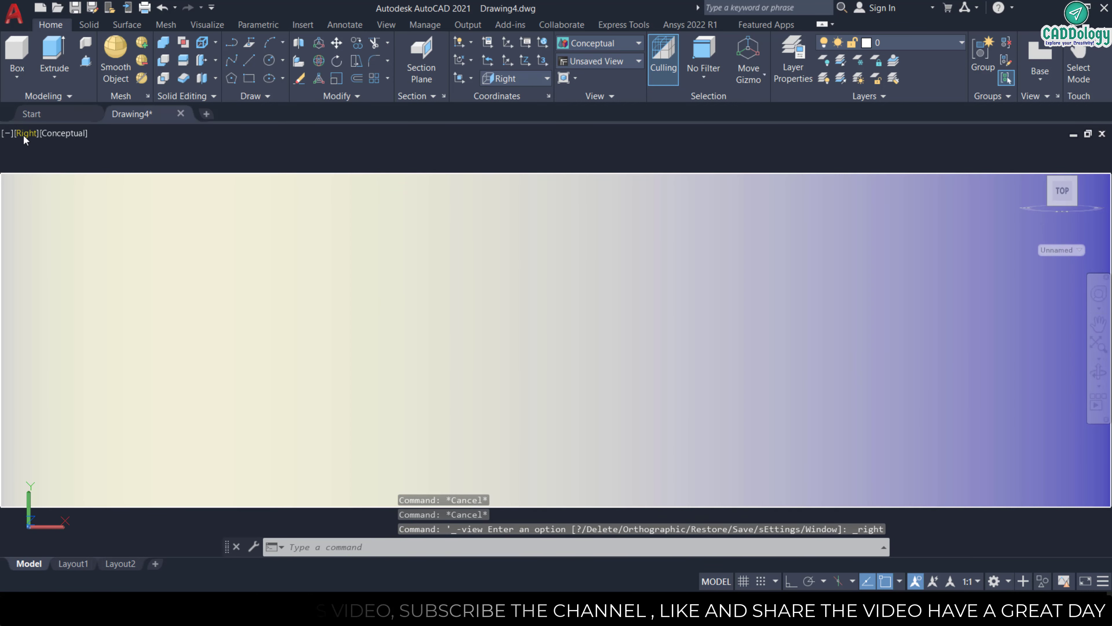
left_click(24, 135)
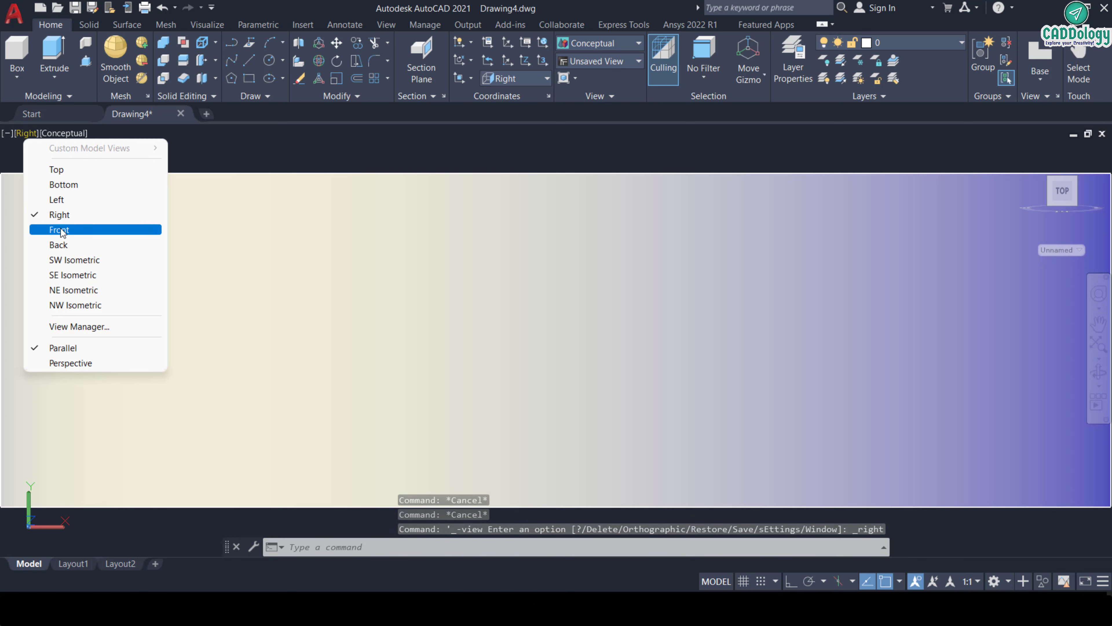
left_click(63, 243)
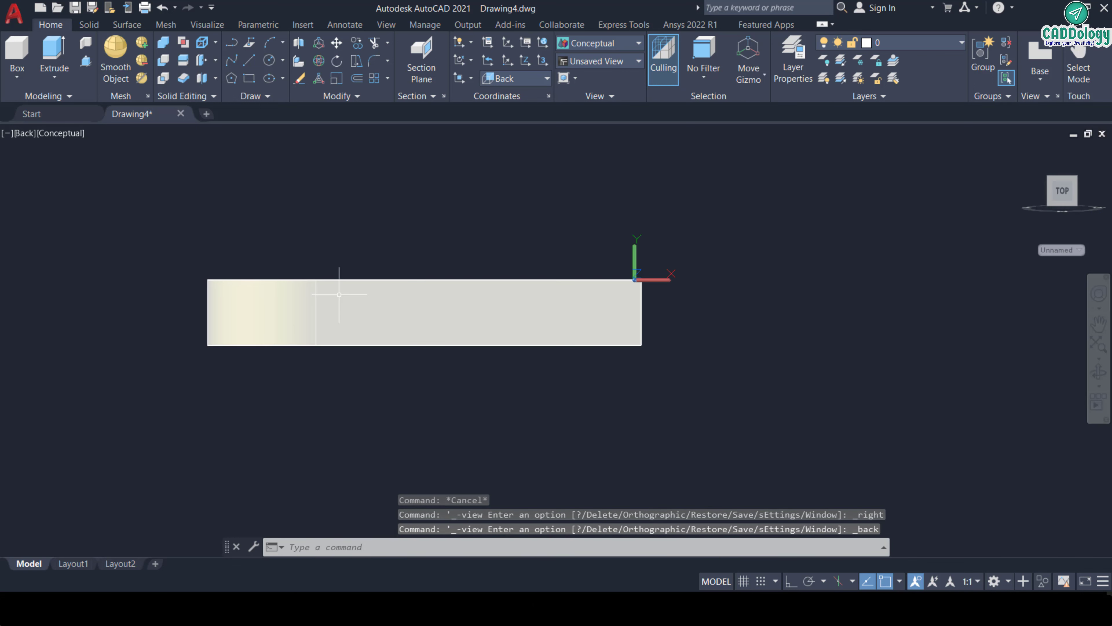
Step: Set the UCS icon to the Noorigin option so it is displayed away from the plate's corner
scroll(659, 267, "up", 3)
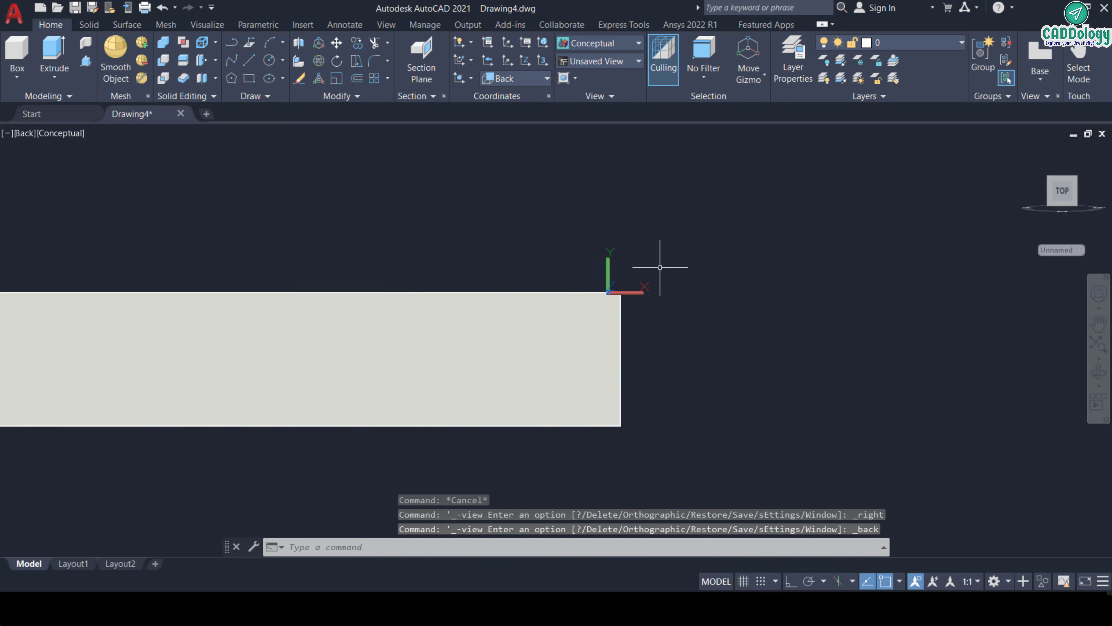
scroll(660, 266, "down", 2)
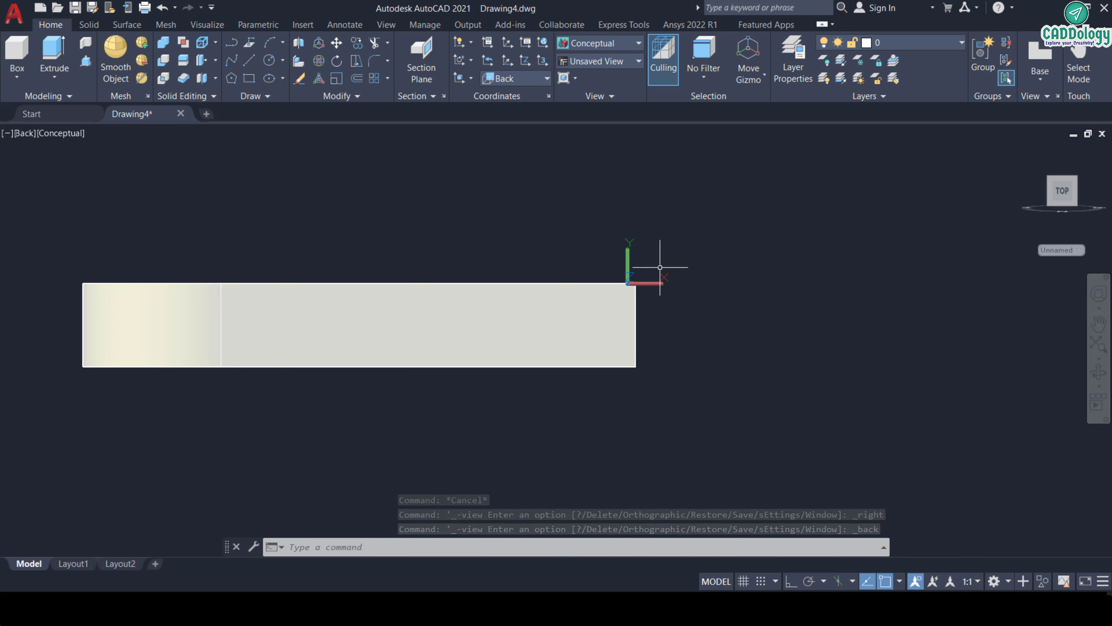
type("UCs")
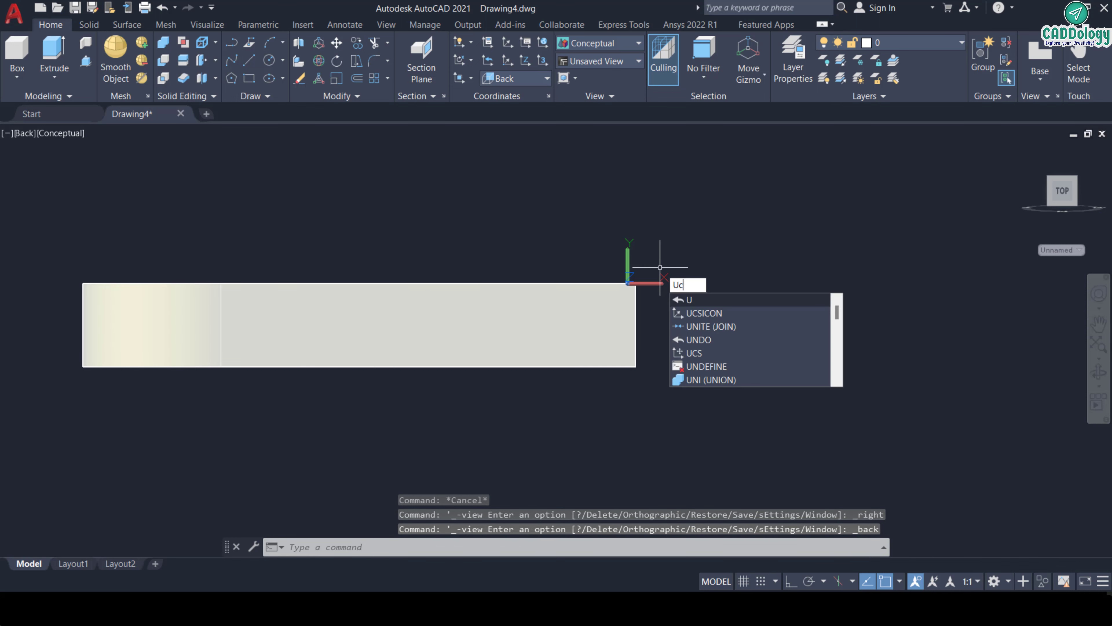
type("I")
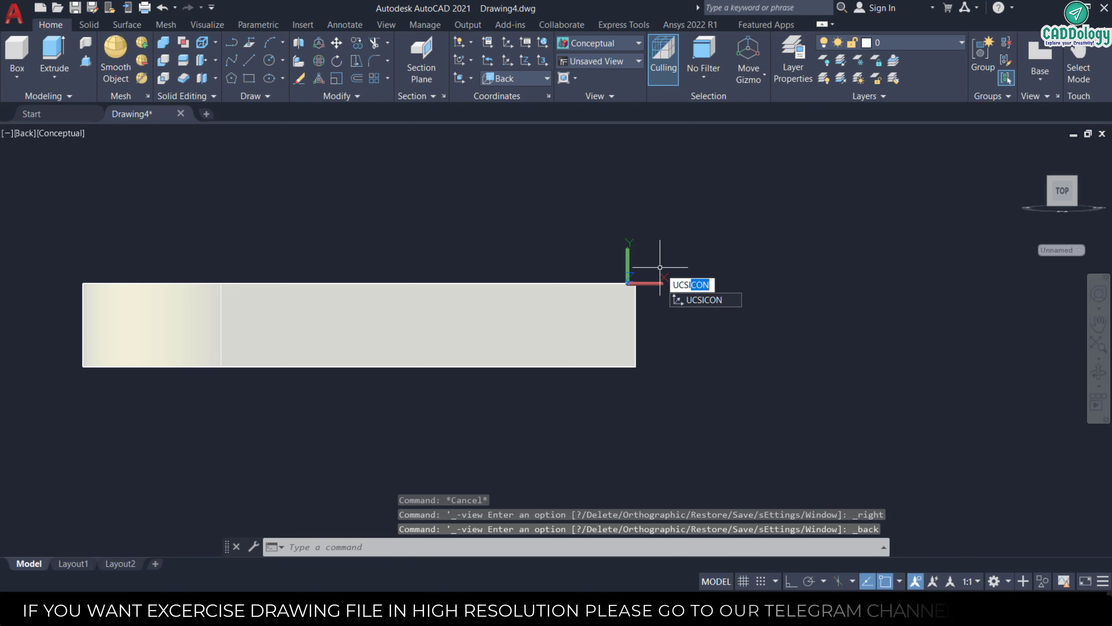
type("con")
key("Return")
type("n")
key("Return")
key("Escape")
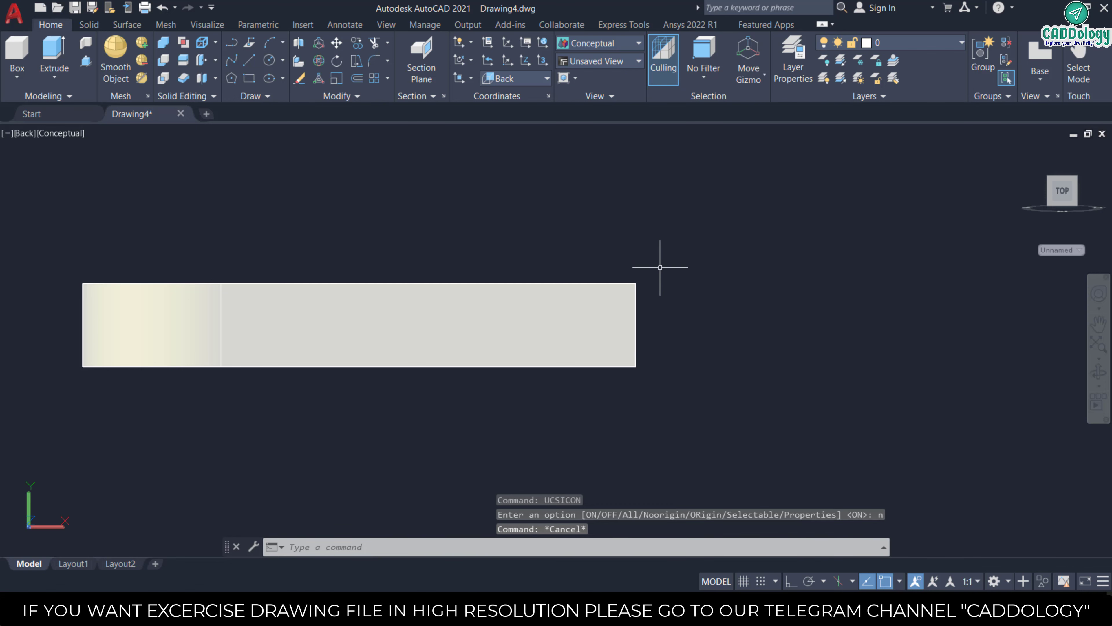
Step: Draw a 40 by 20 rectangle standing on the plate's top edge, starting from the upper corner of its square end
type("rec")
key("Return")
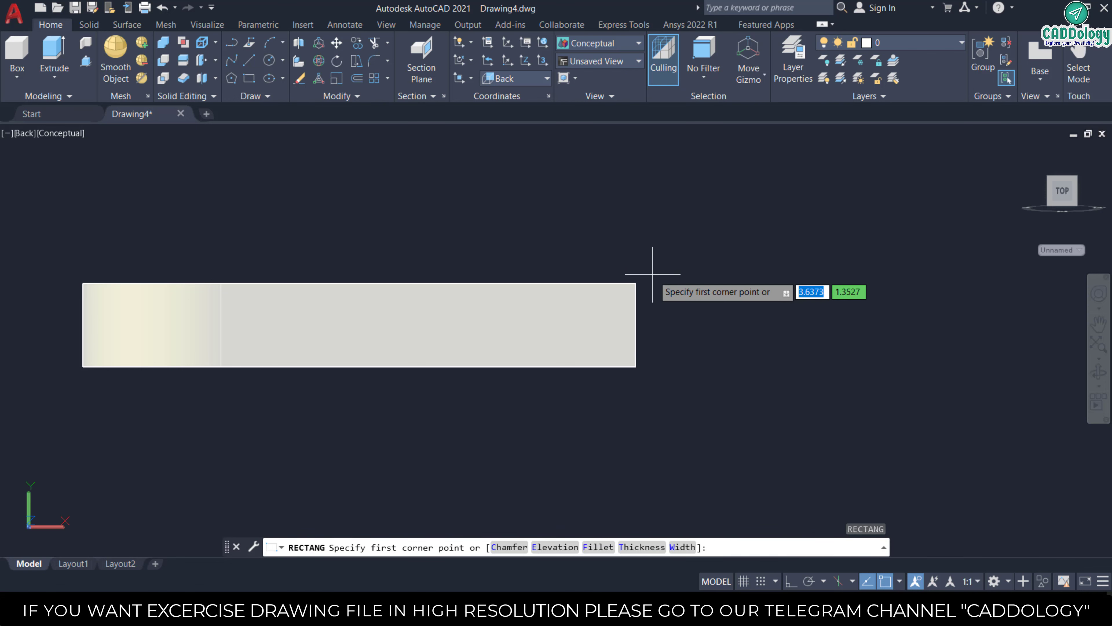
left_click(637, 282)
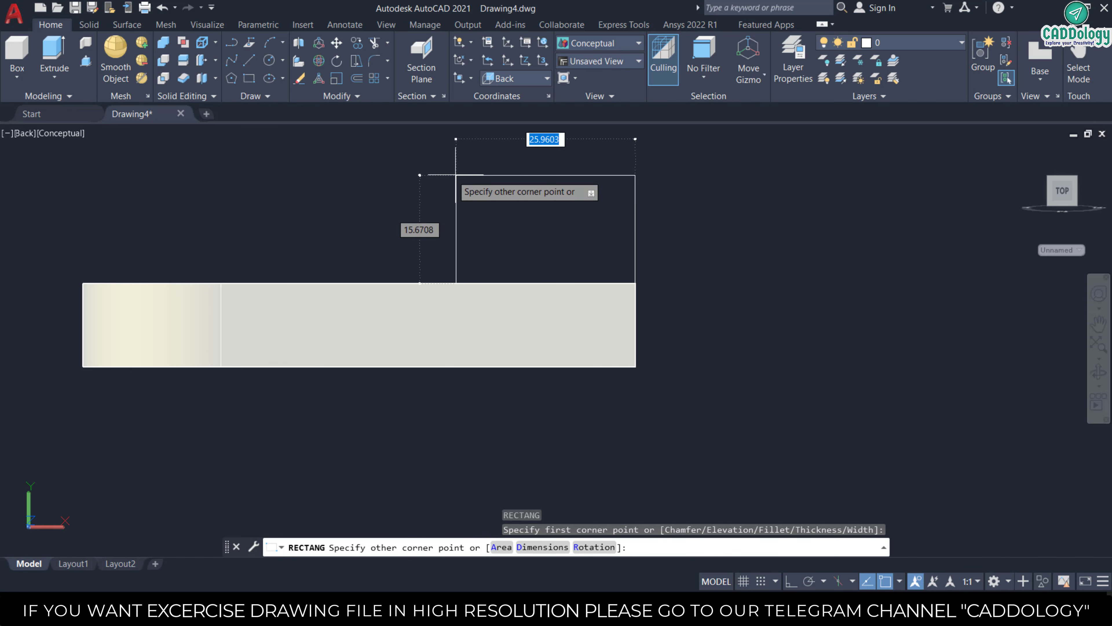
scroll(352, 191, "down", 4)
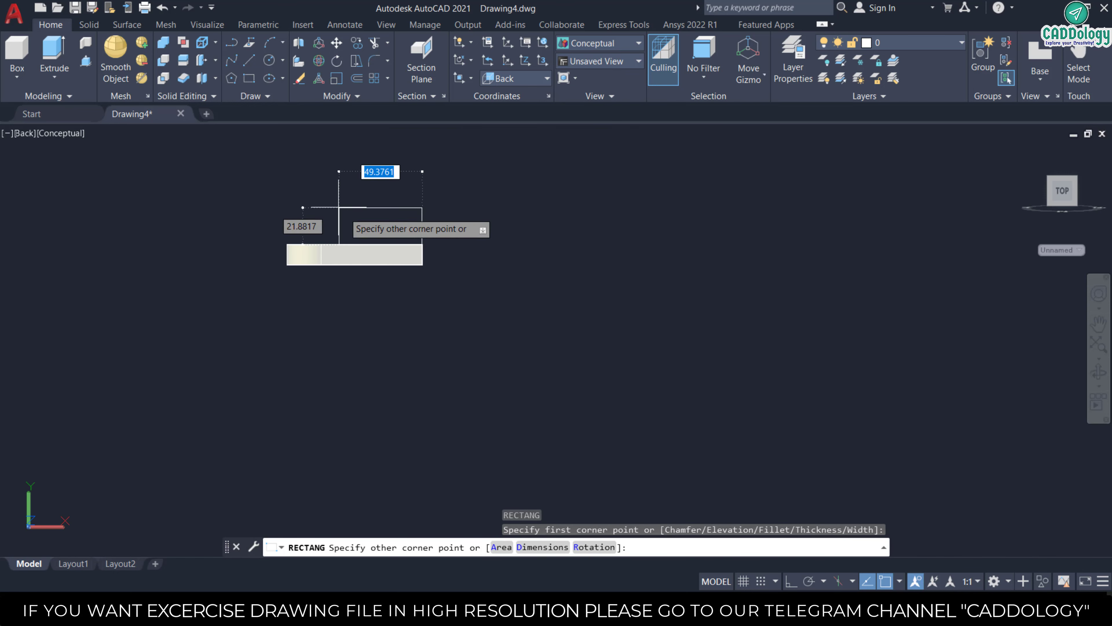
scroll(503, 333, "up", 6)
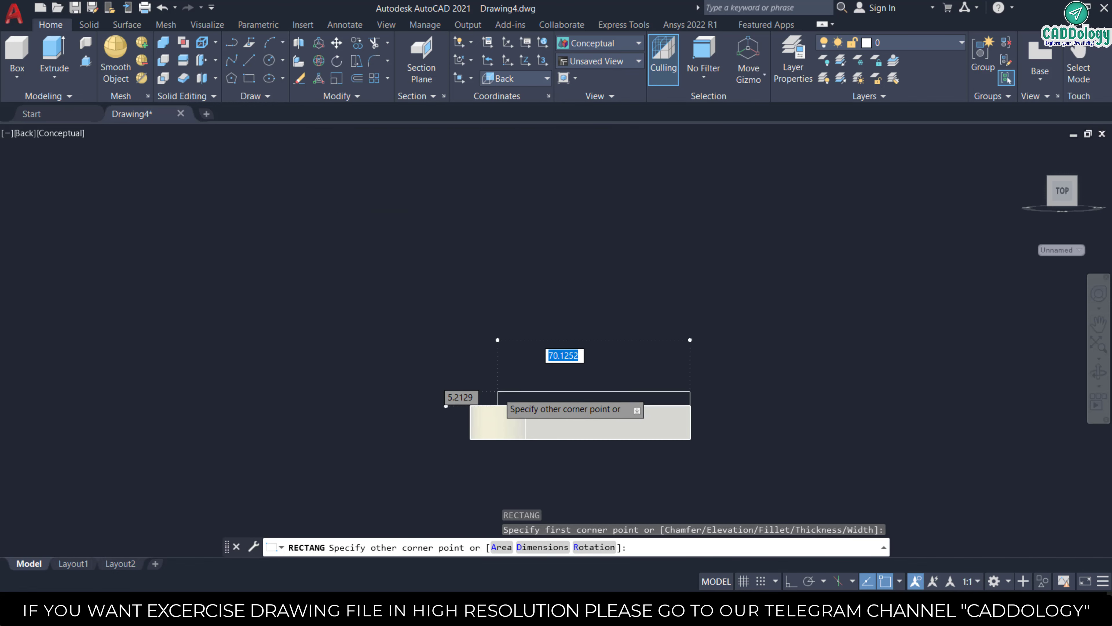
scroll(674, 473, "up", 3)
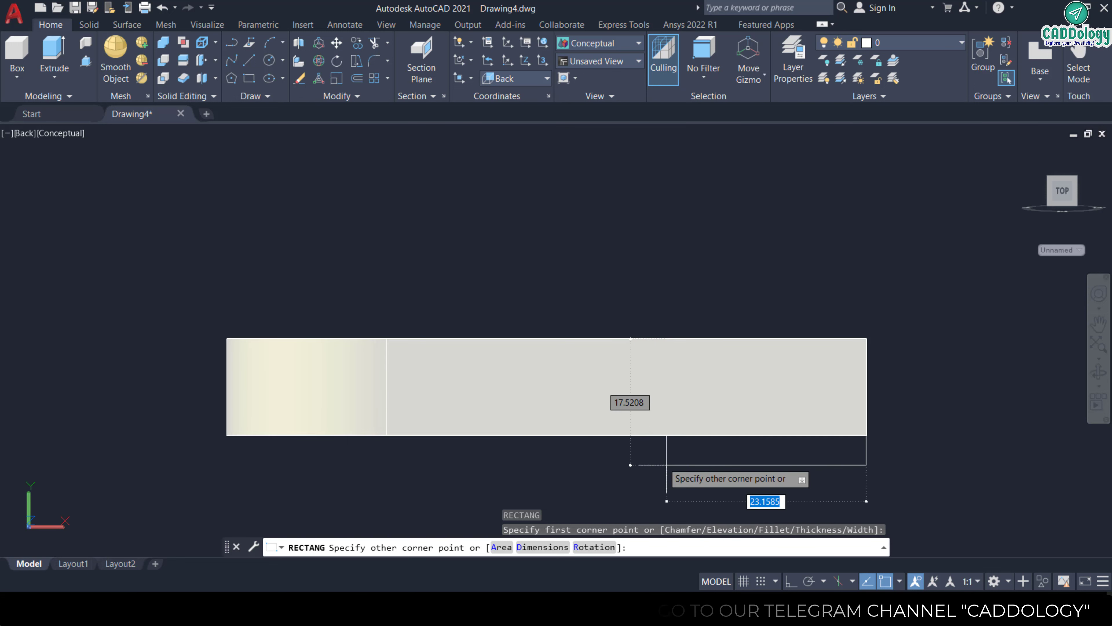
scroll(517, 403, "down", 4)
scroll(515, 313, "up", 2)
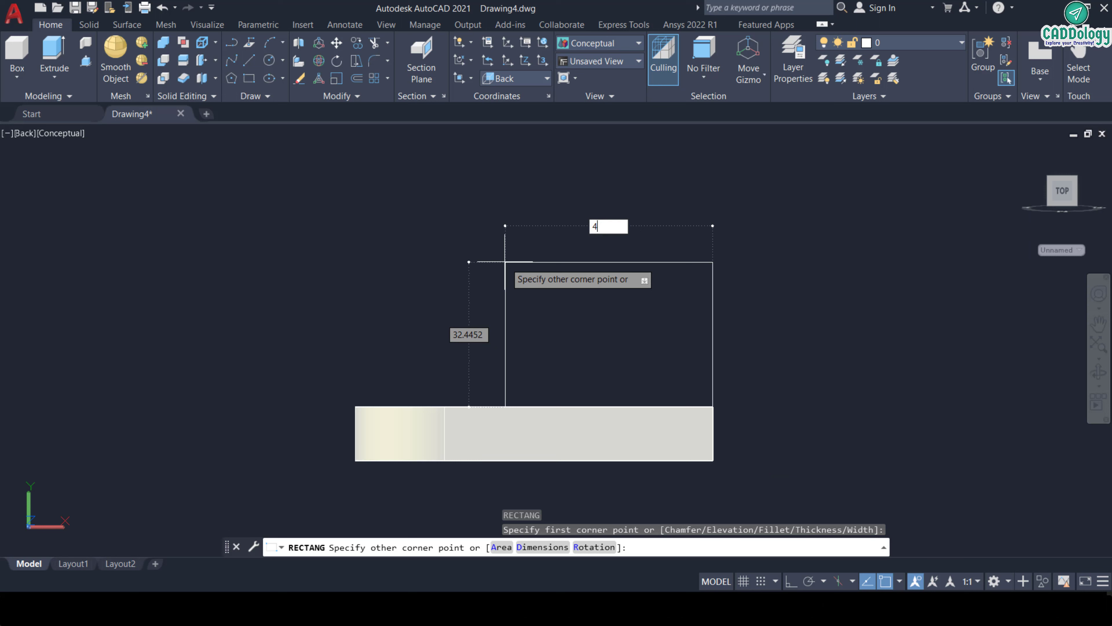
type("0")
key("Tab")
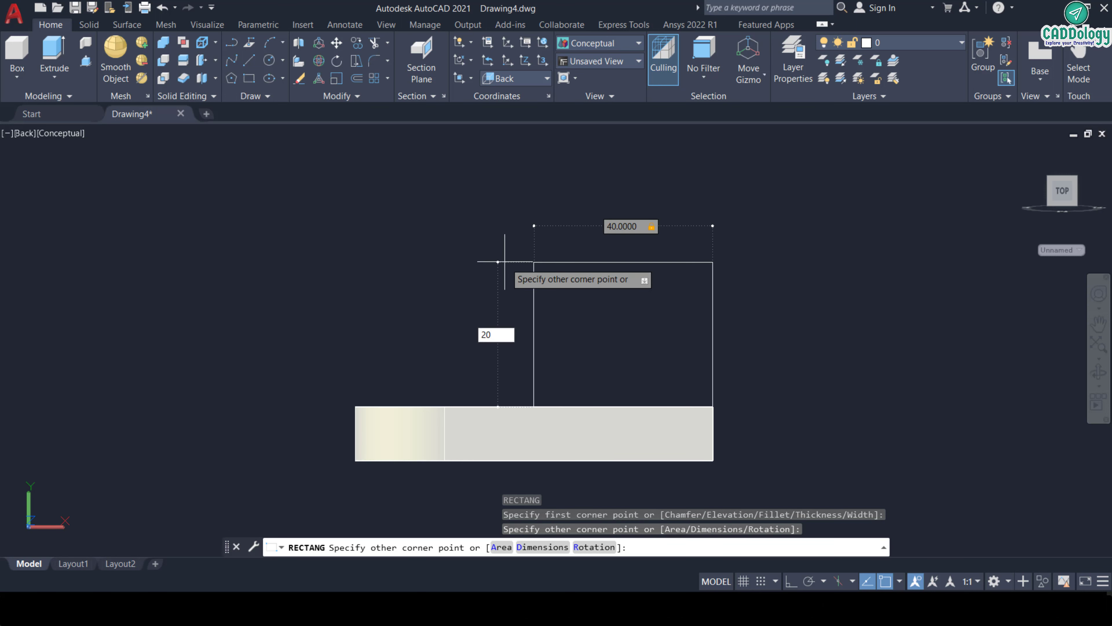
type("20")
key("Return")
Step: Draw a circle of radius 20 centred on the midpoint of the rectangle's top edge
type("c")
key("Return")
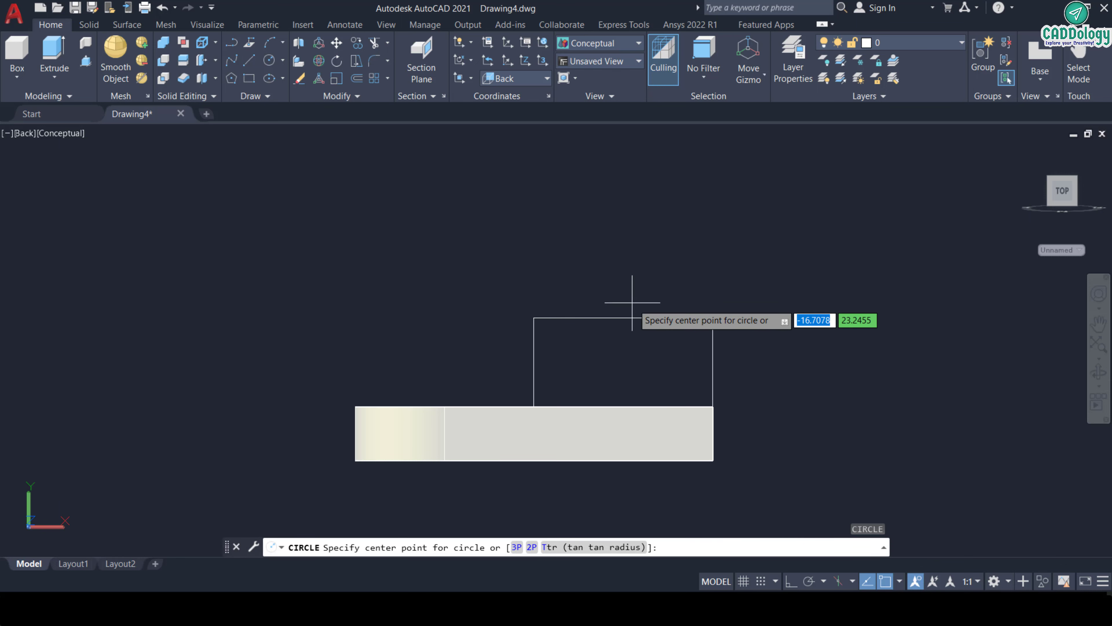
left_click(623, 316)
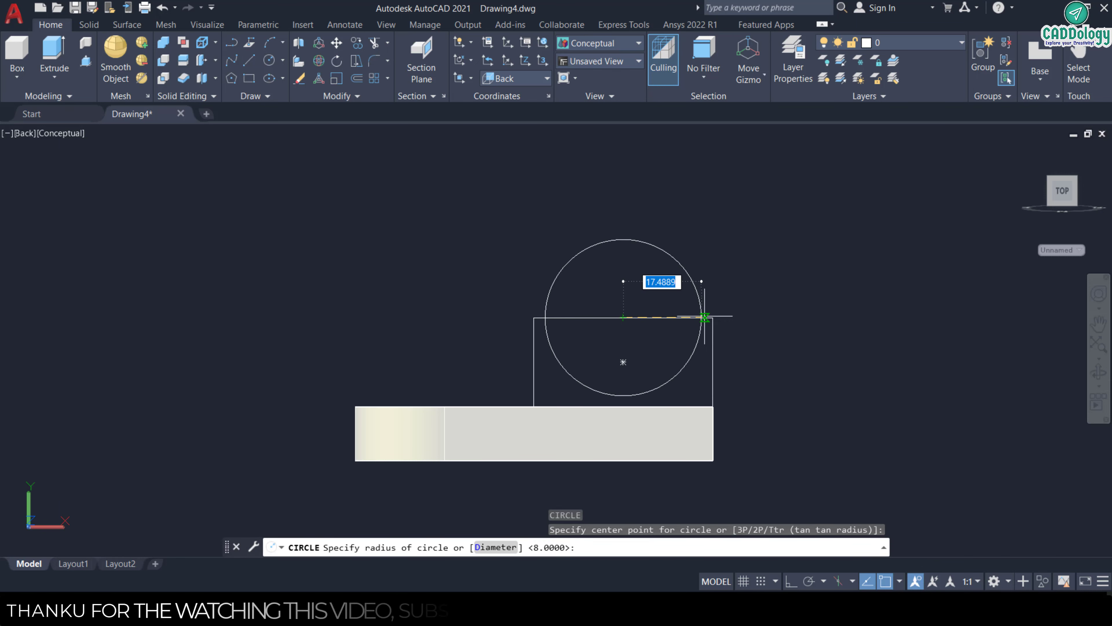
type("20")
key("Return")
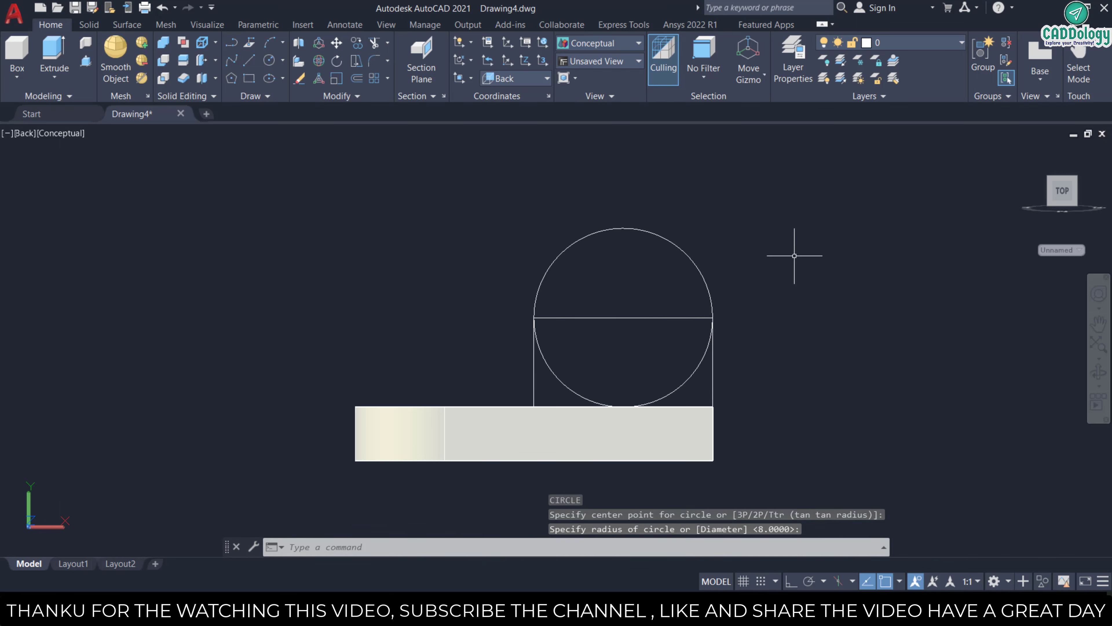
Step: Trim away the rectangle's top edge and the circle's lower half, leaving a round-topped lug outline
type("tr")
key("Return")
left_click(665, 306)
left_click(690, 379)
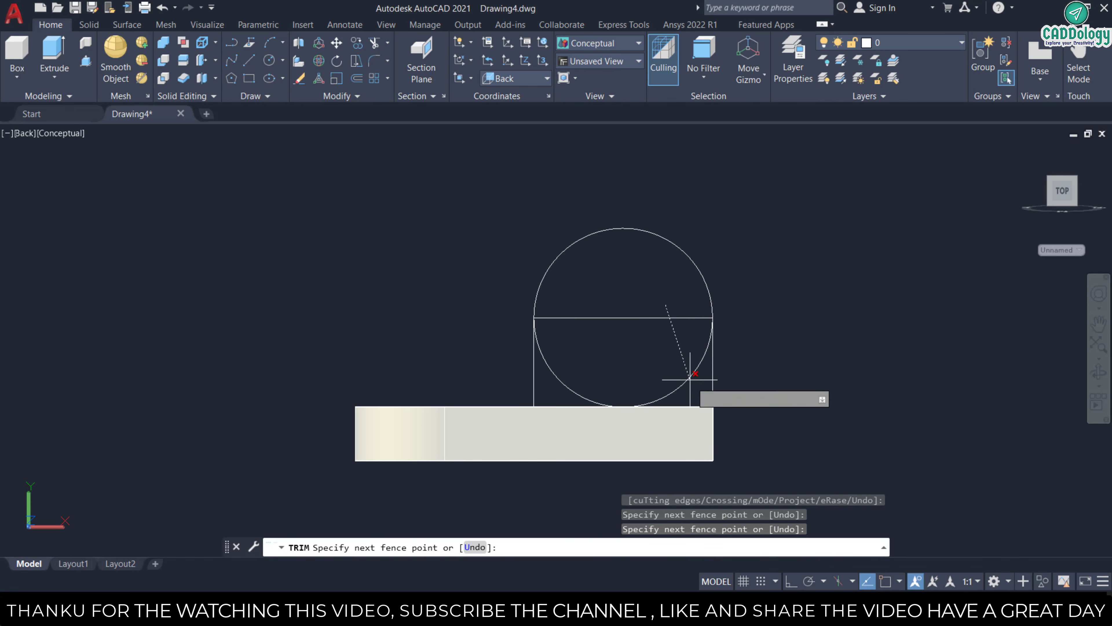
left_click(612, 335)
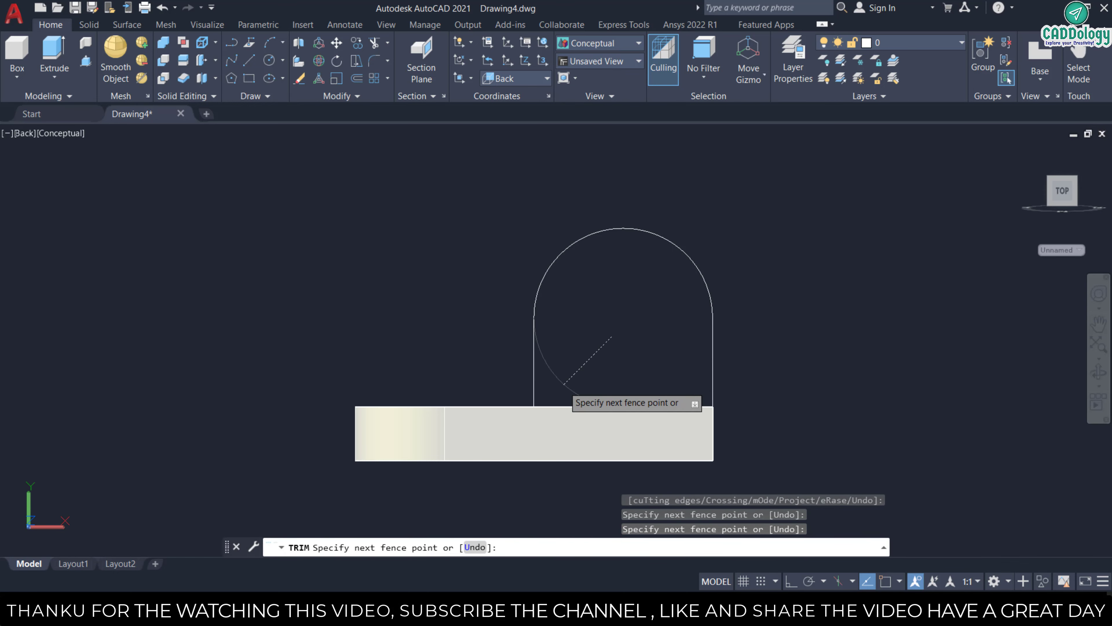
left_click(563, 385)
right_click(616, 314)
left_click(625, 324)
Step: Draw a circle of radius 8 concentric with the lug outline's arc
type("c")
key("Return")
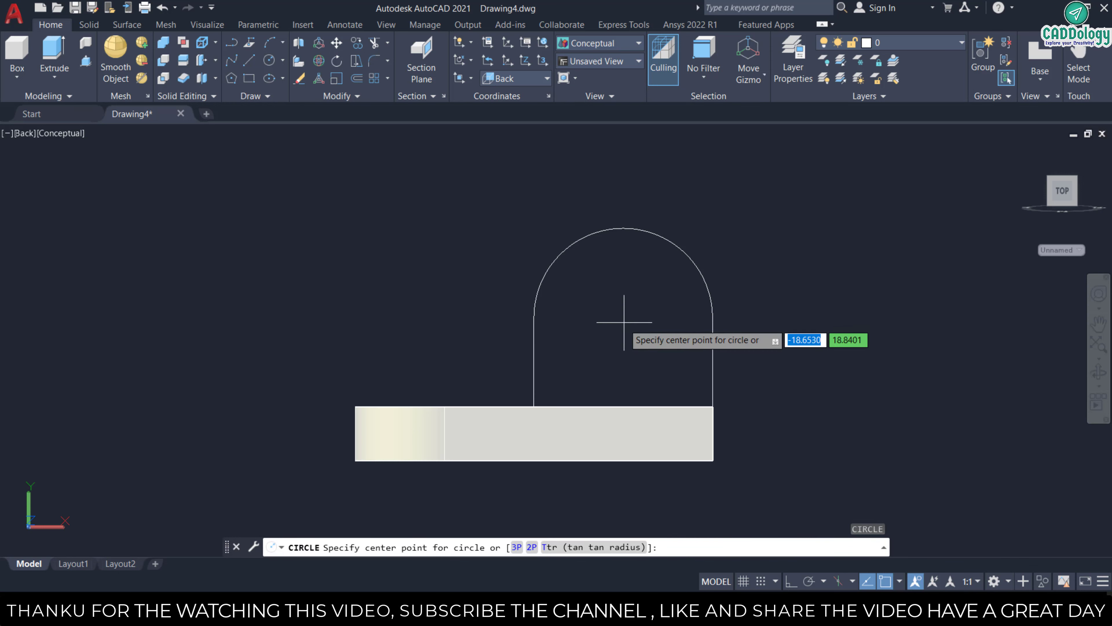
left_click(622, 316)
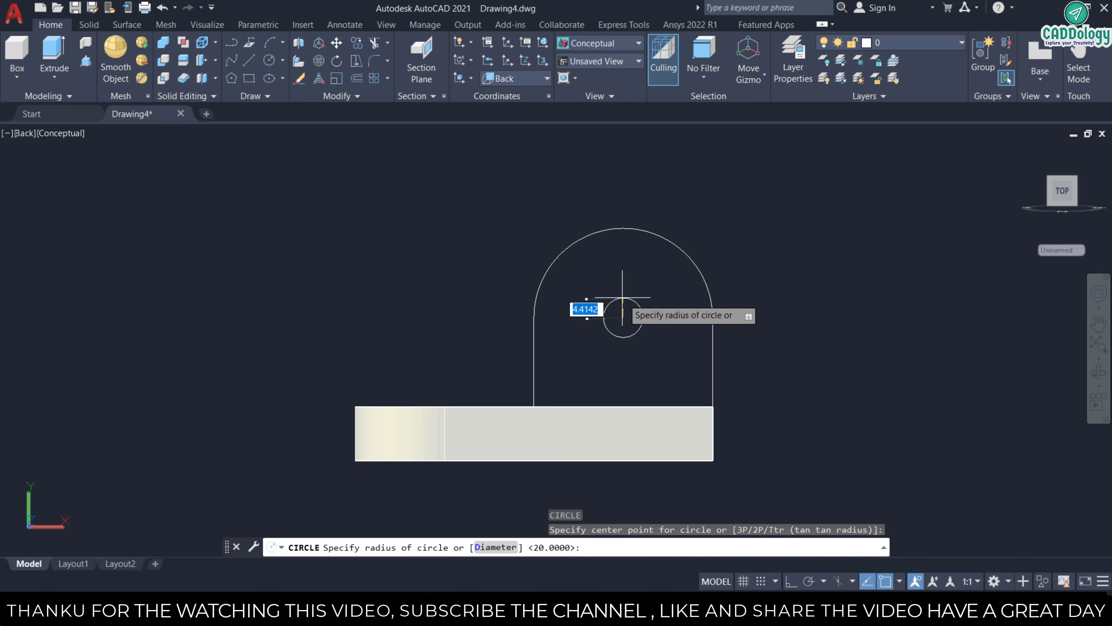
key("Return")
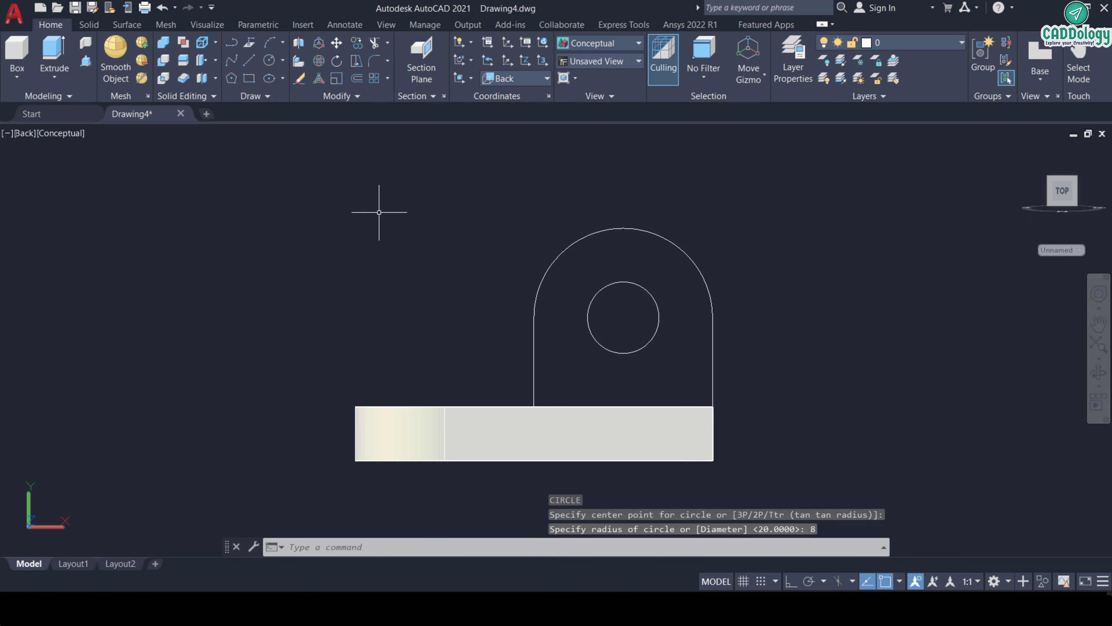
Step: Convert the round-topped lug outline and its inner circle into regions
type("reg")
key("Return")
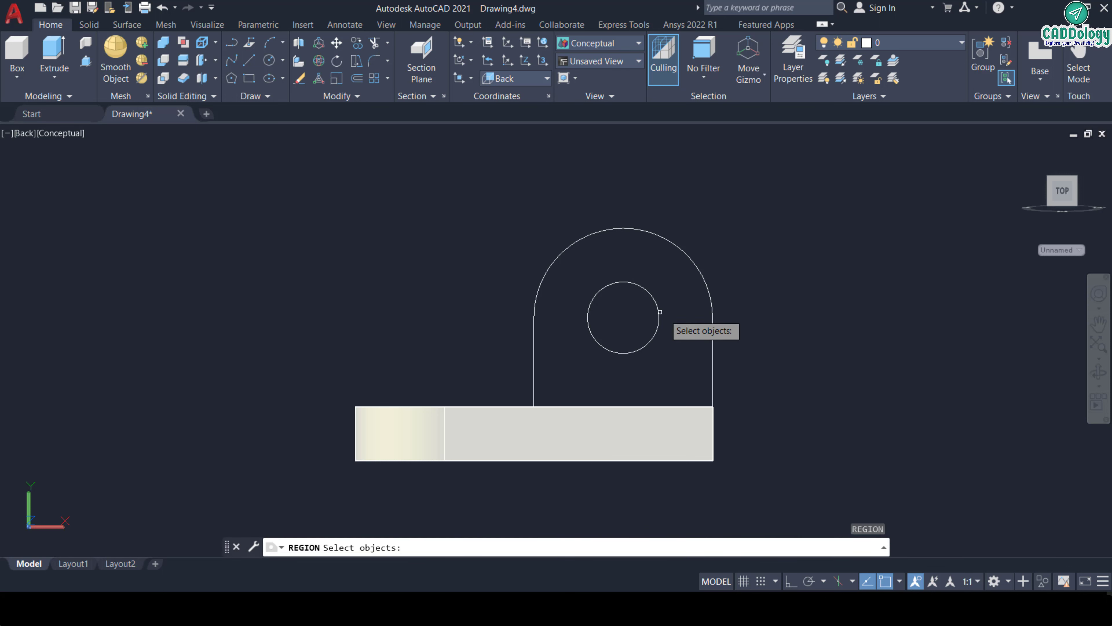
left_click(809, 338)
left_click(503, 190)
key("Return")
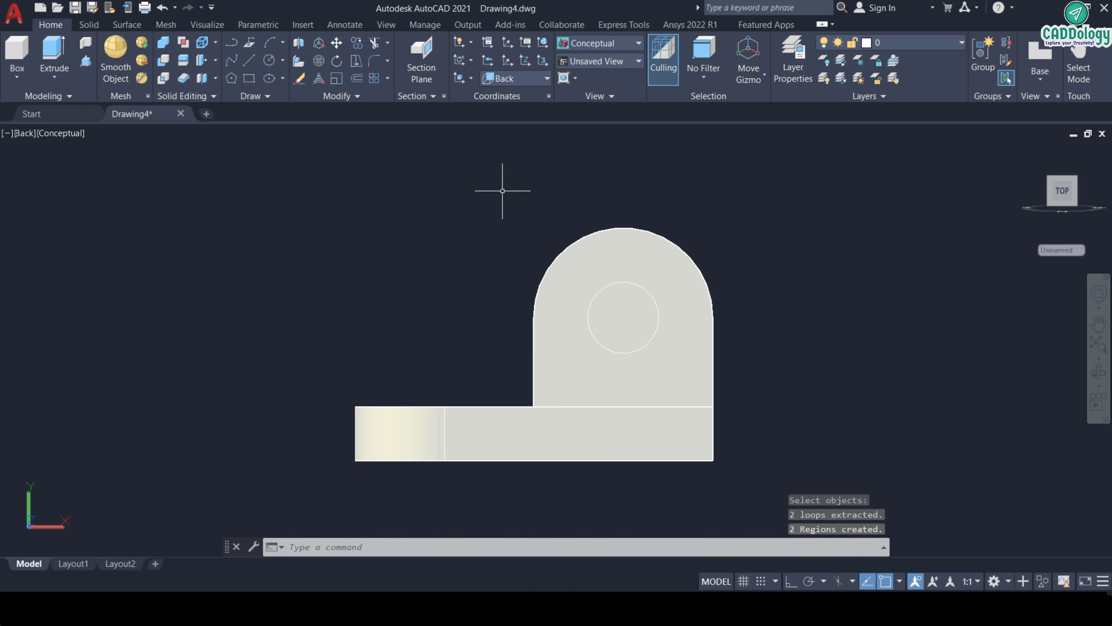
Step: Switch the model to the SE Isometric view
left_click(25, 138)
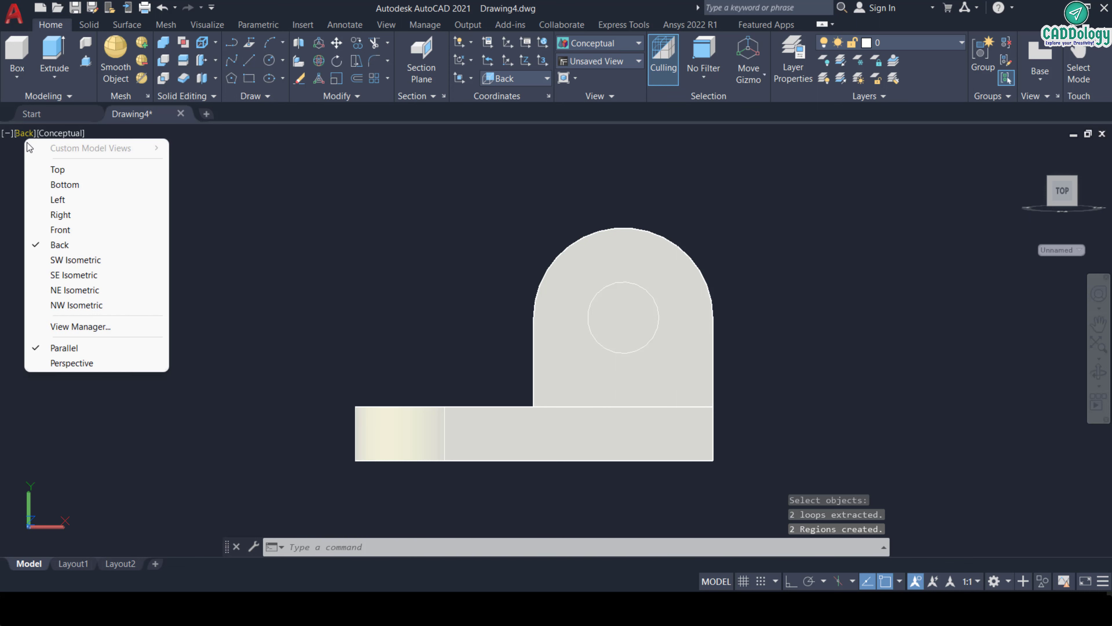
left_click(49, 270)
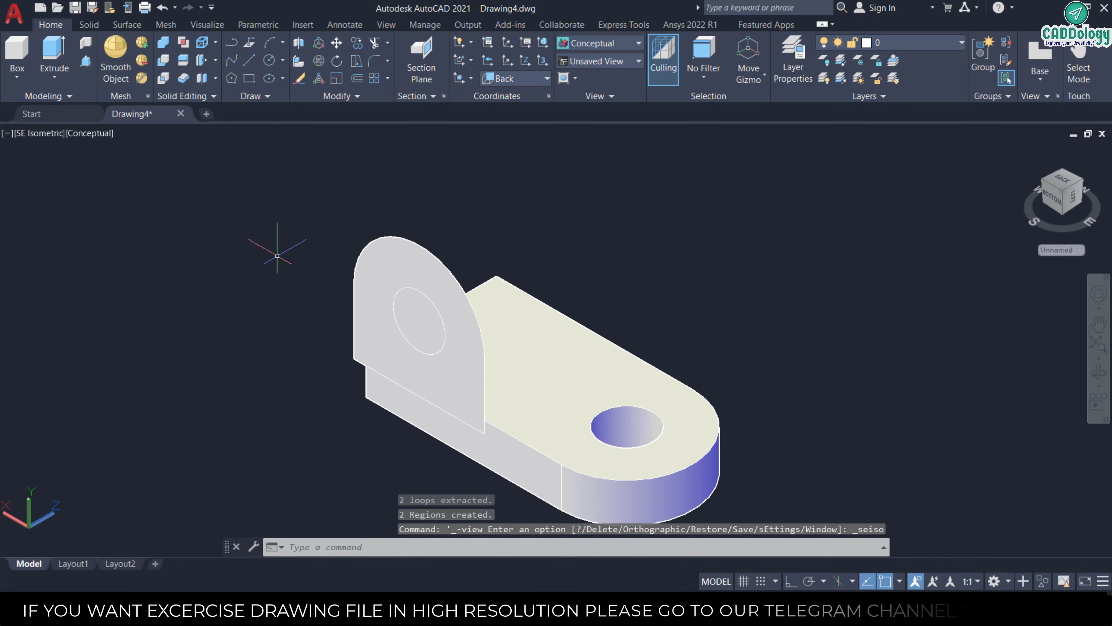
scroll(355, 241, "up", 2)
scroll(356, 234, "down", 5)
scroll(355, 230, "up", 2)
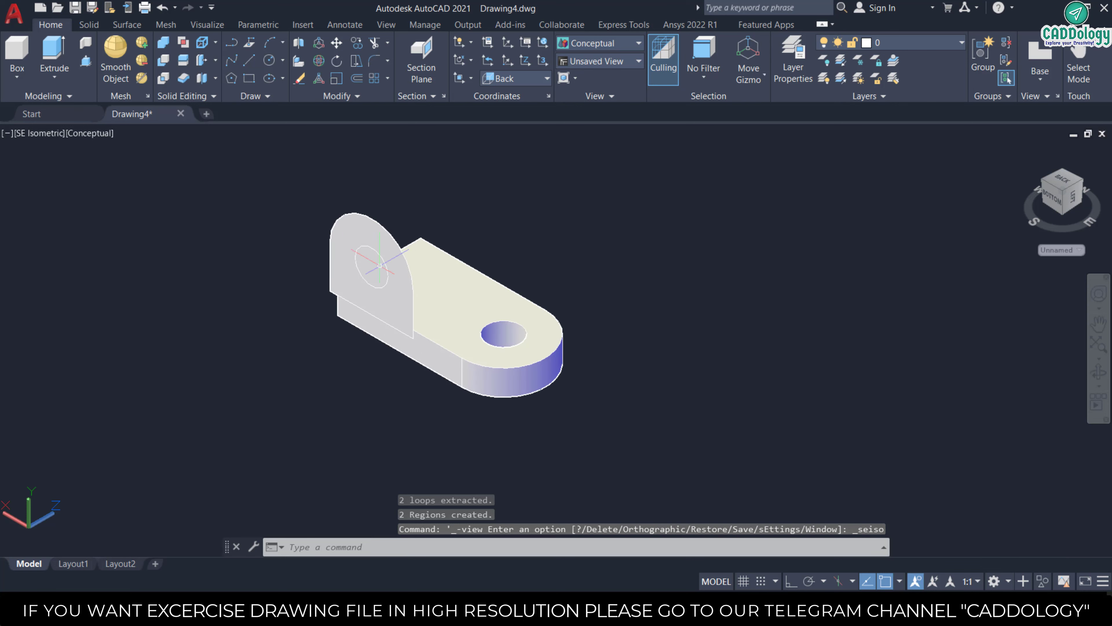
scroll(634, 275, "down", 2)
scroll(450, 208, "up", 4)
scroll(532, 276, "down", 2)
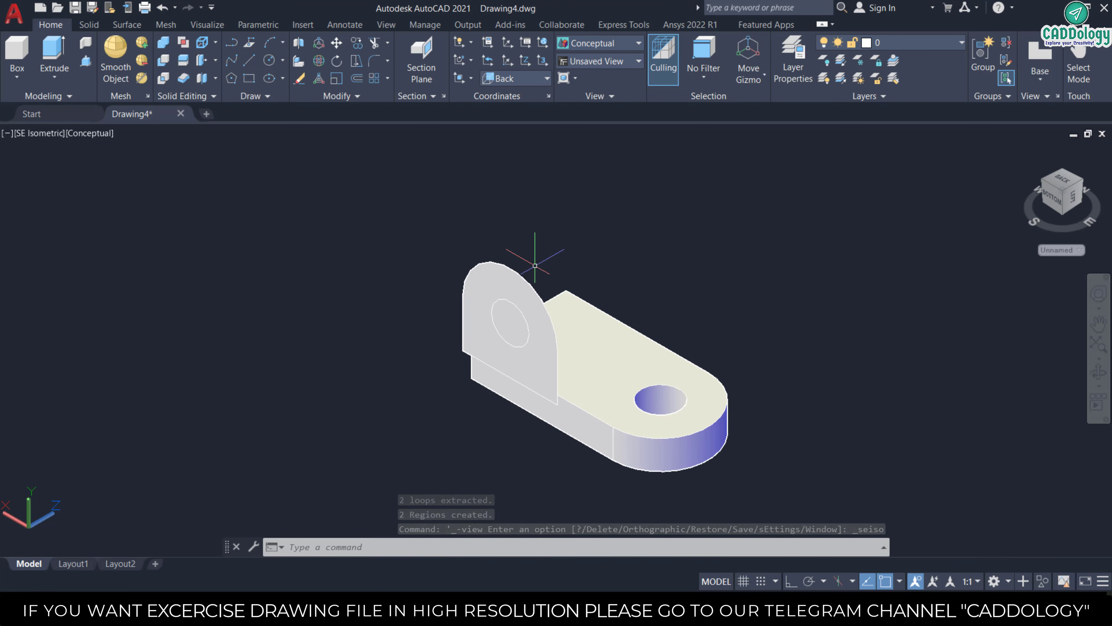
left_click(502, 250)
key("Escape")
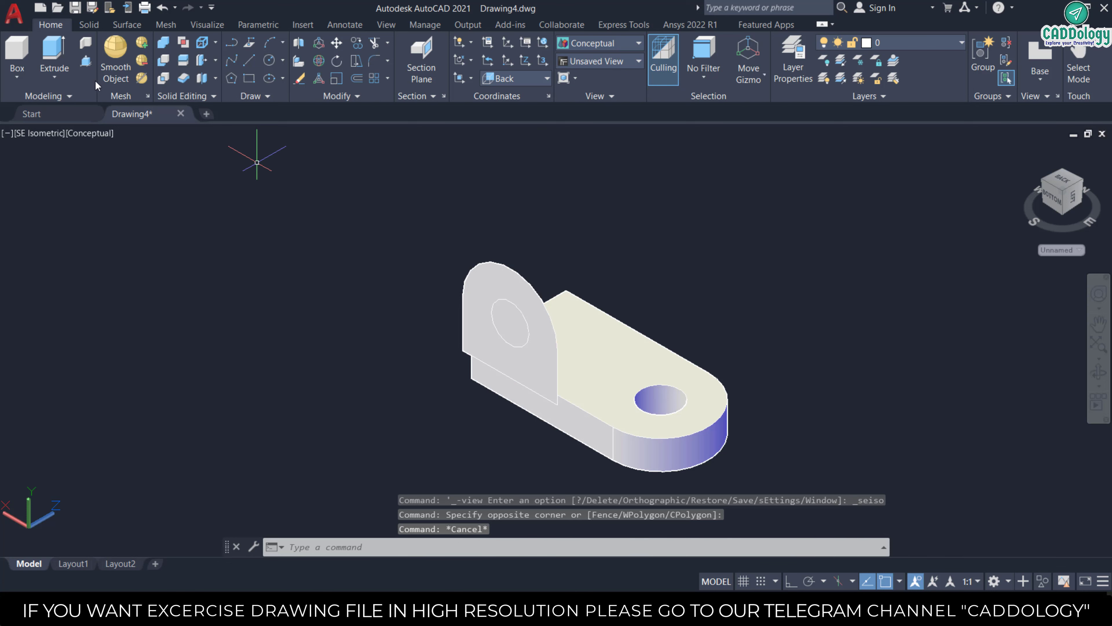
Step: Extrude the round-topped lug region 12 inward over the plate
left_click(54, 46)
left_click(468, 273)
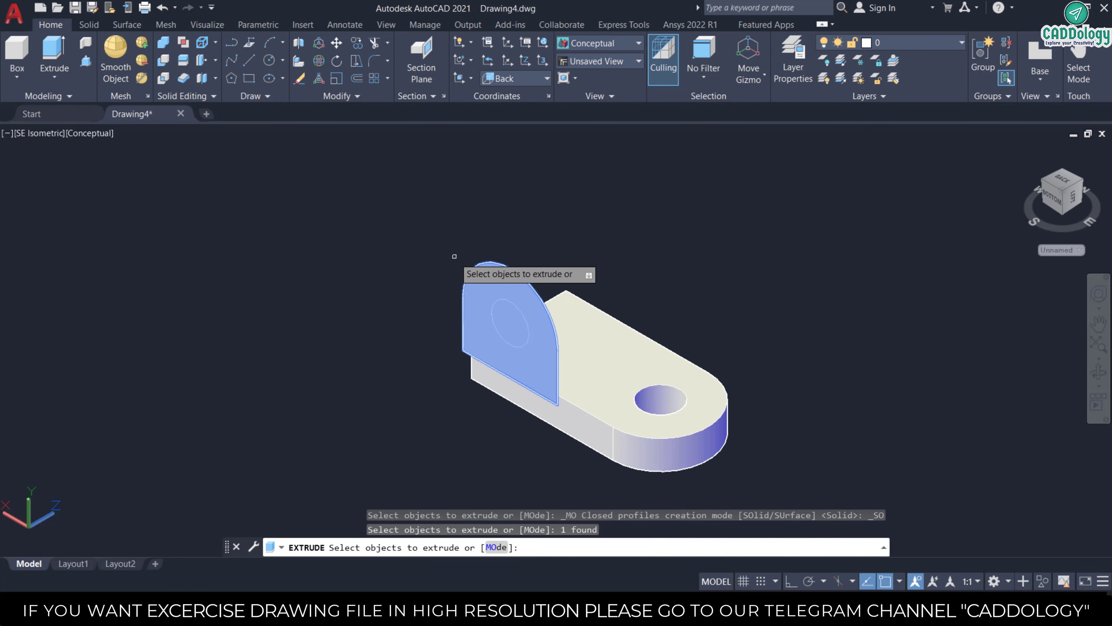
right_click(454, 256)
left_click(479, 259)
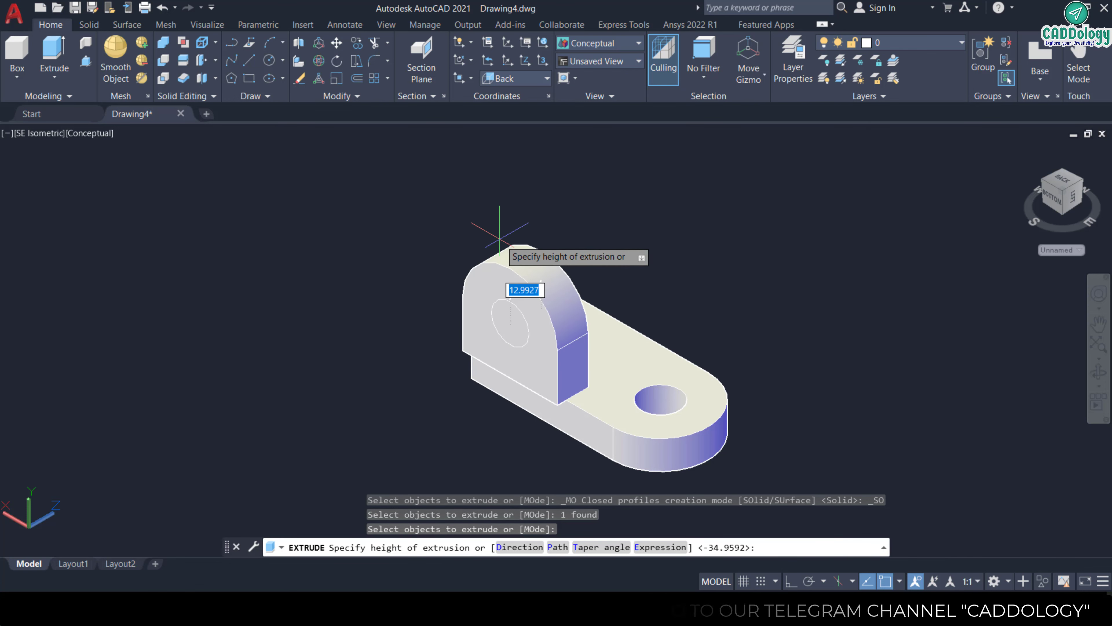
key("Return")
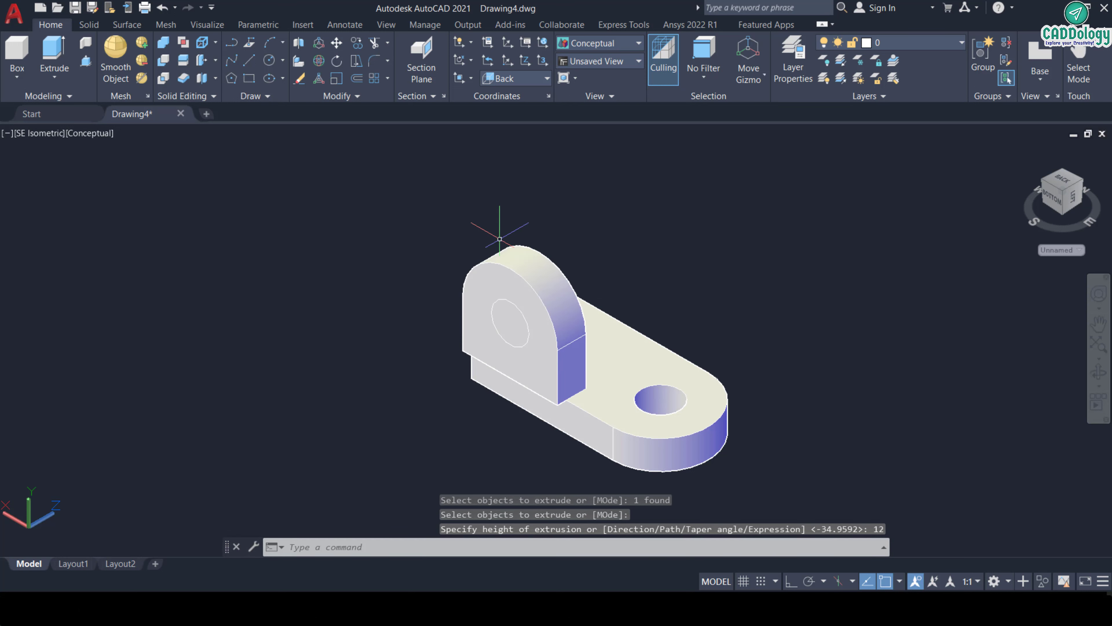
key("Escape")
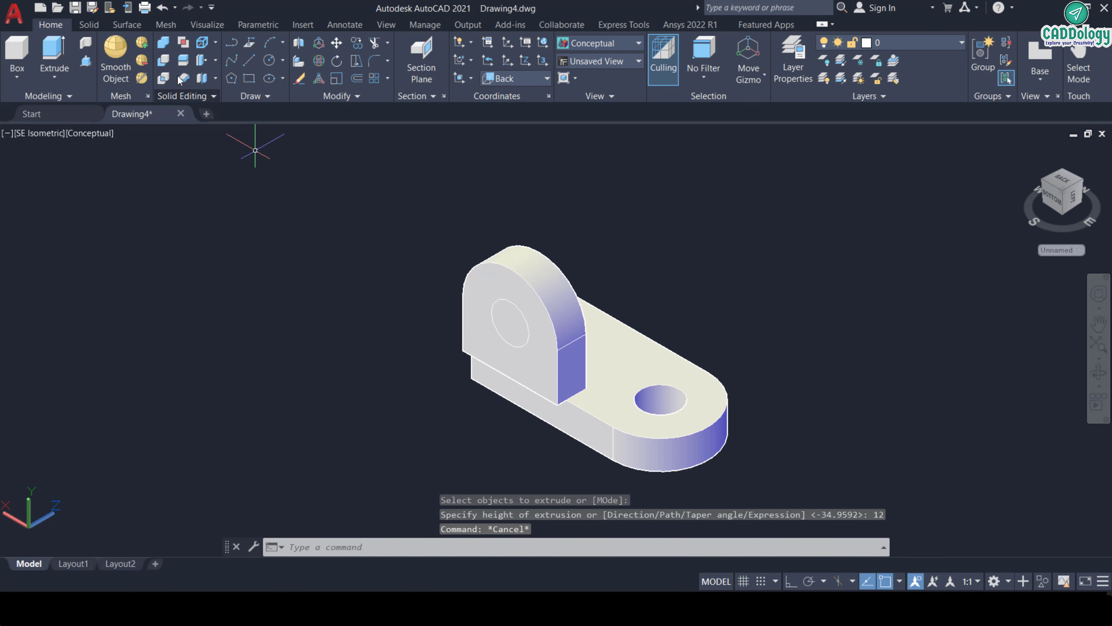
Step: Press-pull the circular area back through the upright lug to cut its hole, and erase the leftover circular region
left_click(86, 61)
left_click(508, 324)
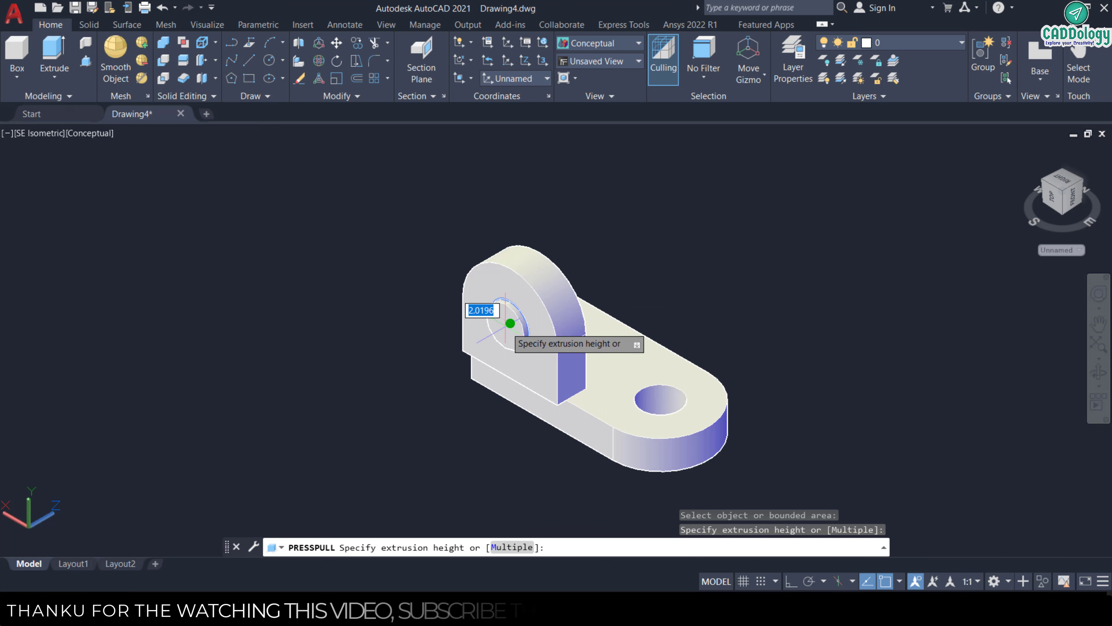
left_click(762, 277)
key("Return")
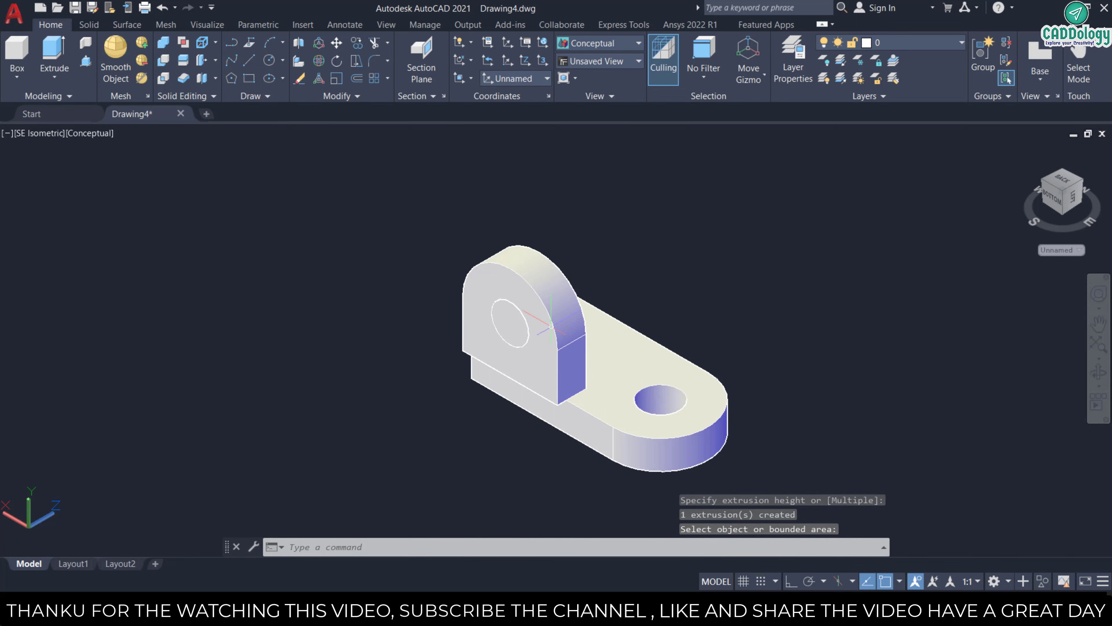
left_click(513, 323)
key("Delete")
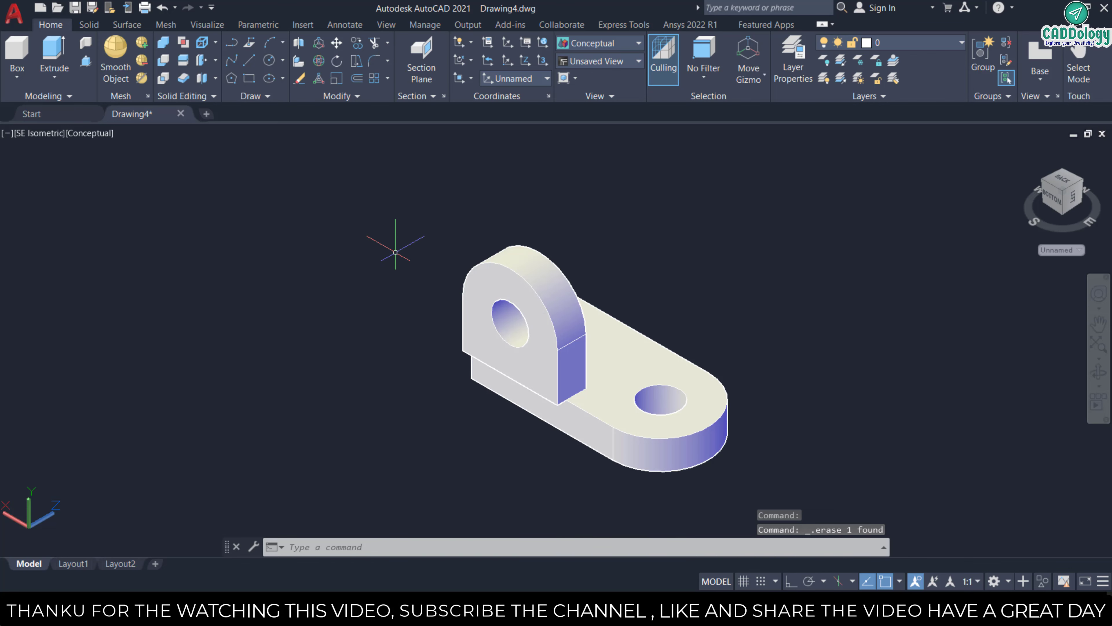
scroll(474, 331, "down", 4)
scroll(490, 342, "up", 3)
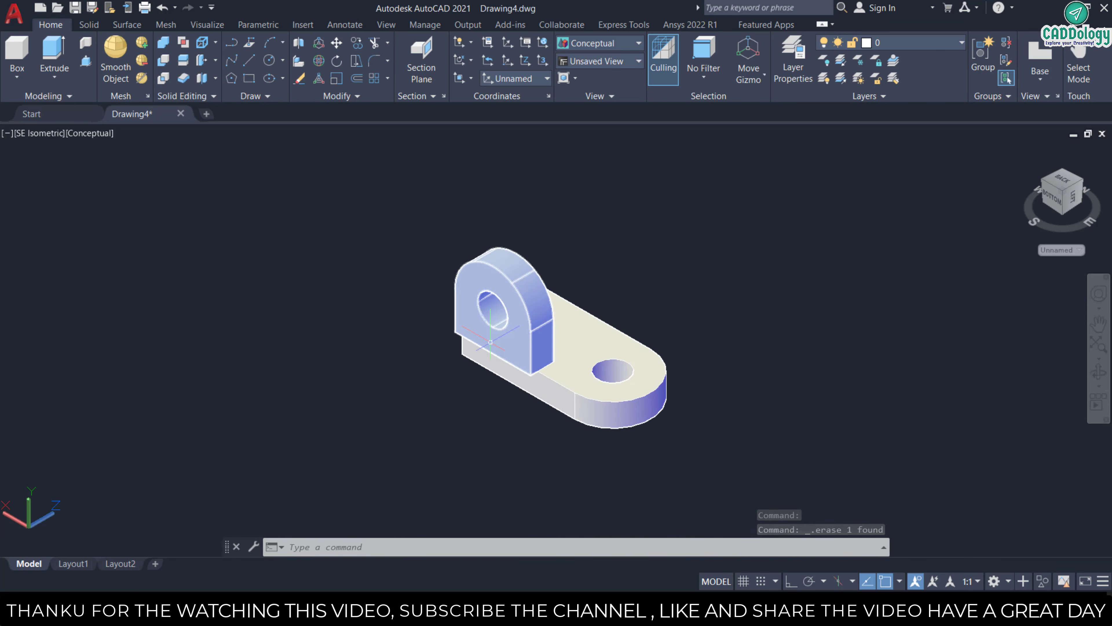
Step: Move the upright lug sideways from its lower outer corner to the plate's top corner so their side faces are flush
middle_click_drag(482, 342, 554, 380, "shift")
scroll(571, 447, "up", 3)
left_click(559, 313)
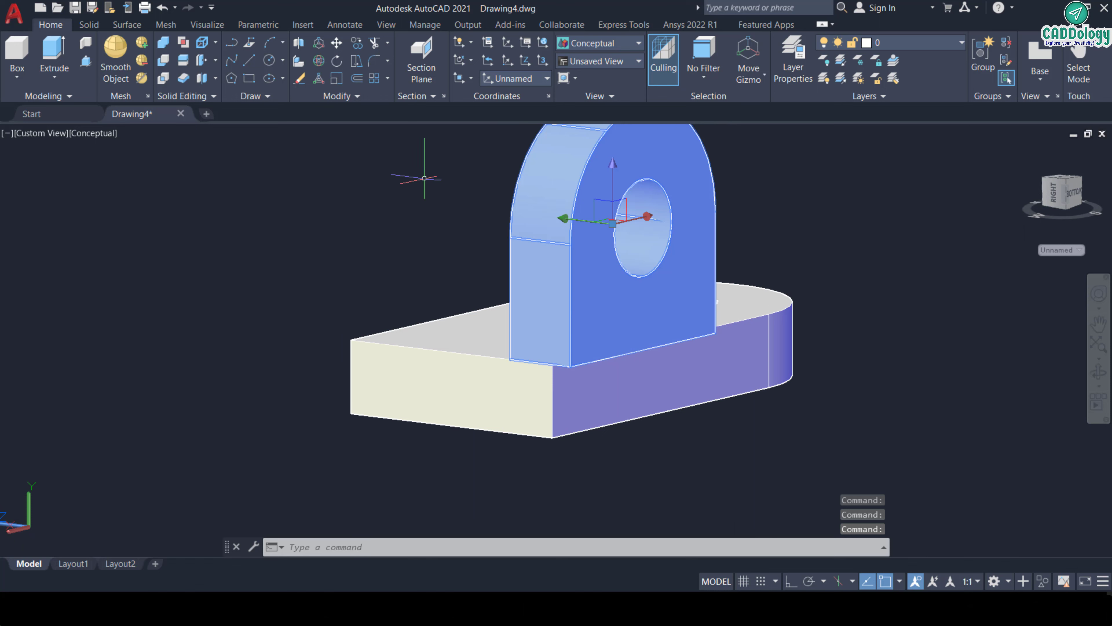
left_click(316, 47)
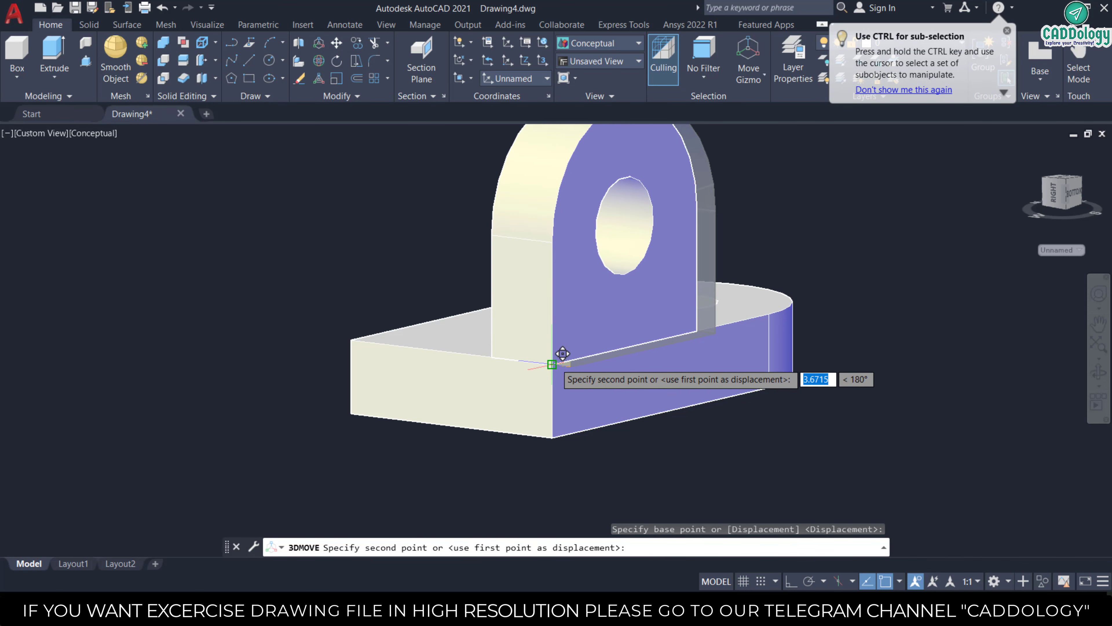
left_click(552, 363)
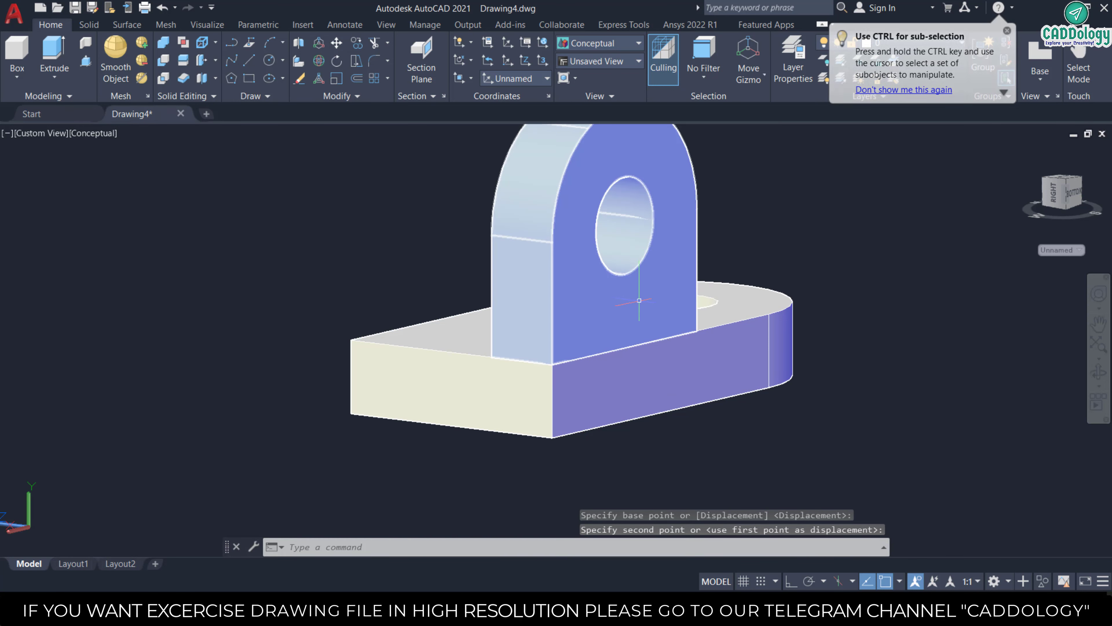
Step: Copy the upright lug from its lower rear corner to the opposite top corner of the plate's square end
left_click(360, 43)
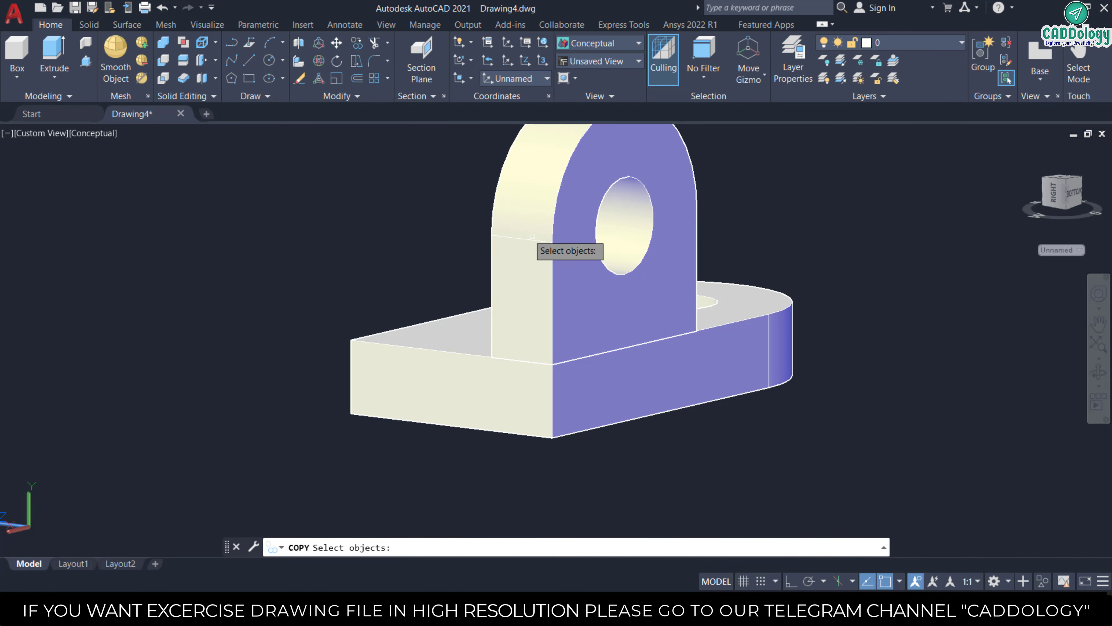
left_click(499, 254)
key("Return")
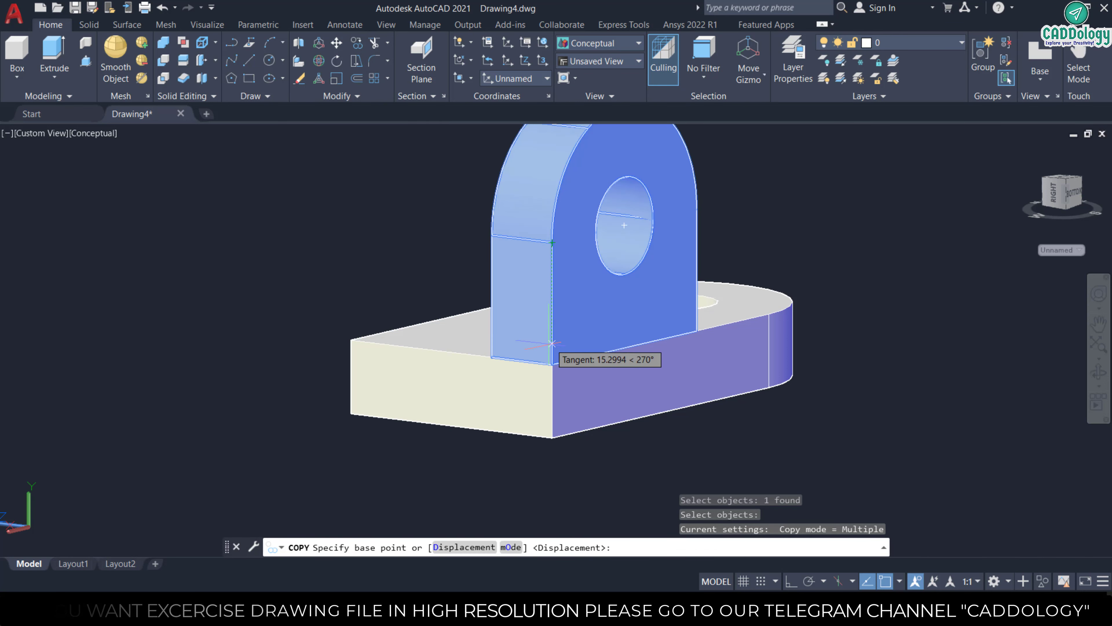
left_click(491, 357)
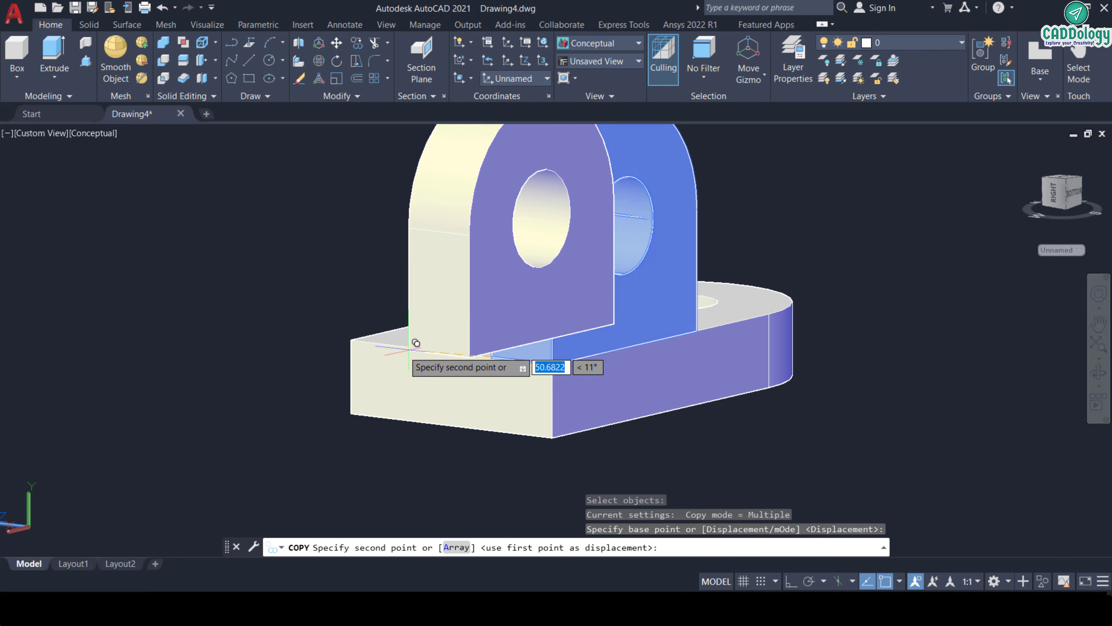
left_click(353, 339)
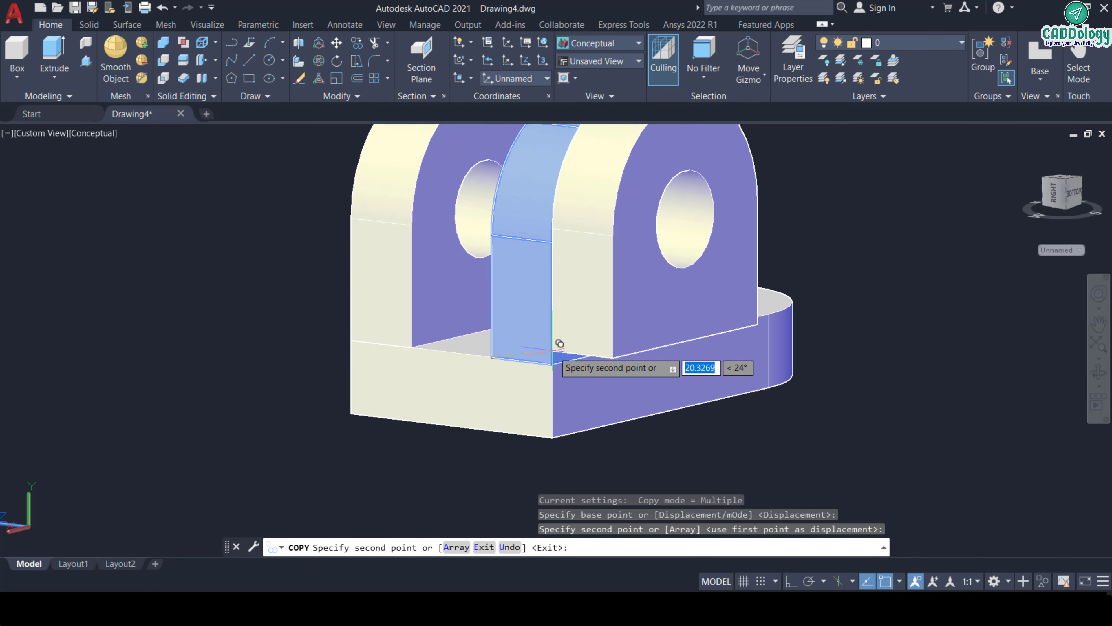
key("Escape")
key("Escape")
key("Escape")
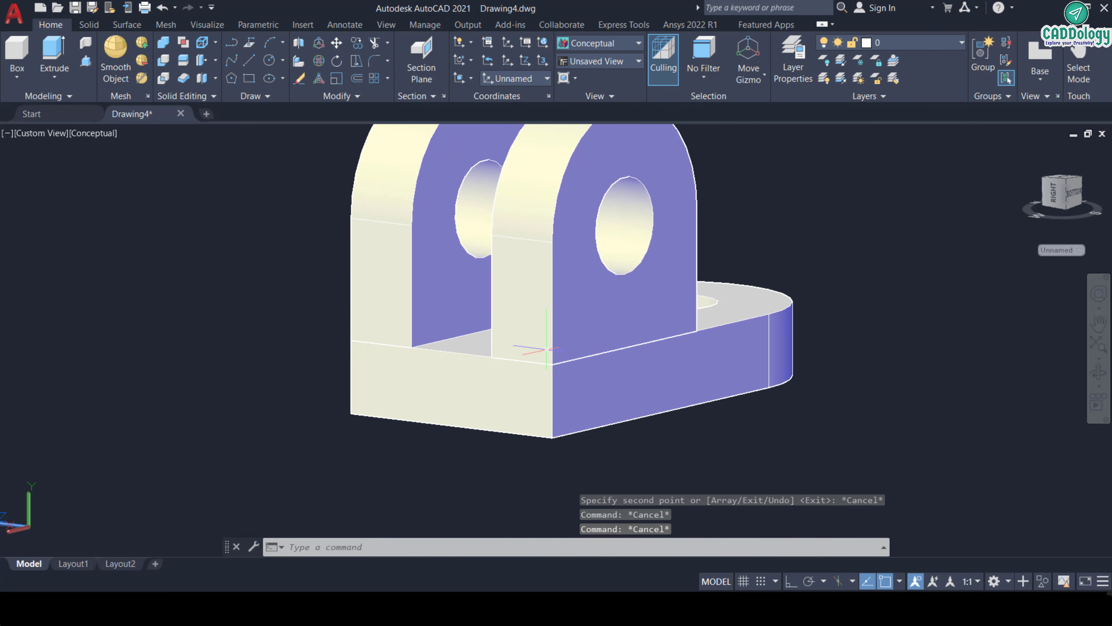
Step: Align the UCS with the plate's square end face
scroll(569, 333, "down", 4)
scroll(601, 316, "up", 2)
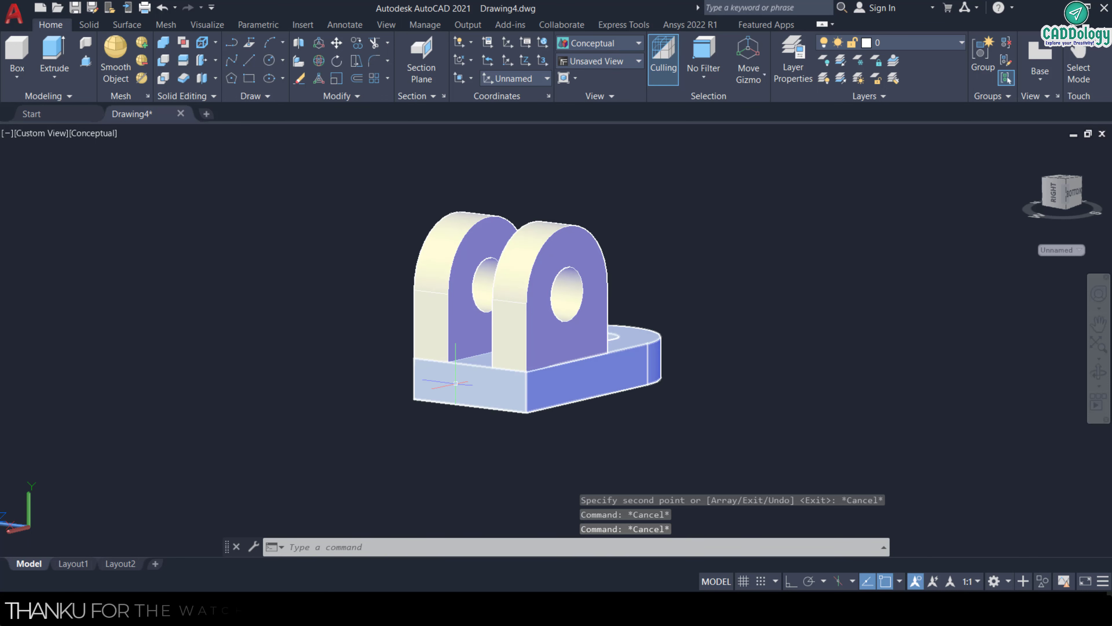
left_click(567, 79)
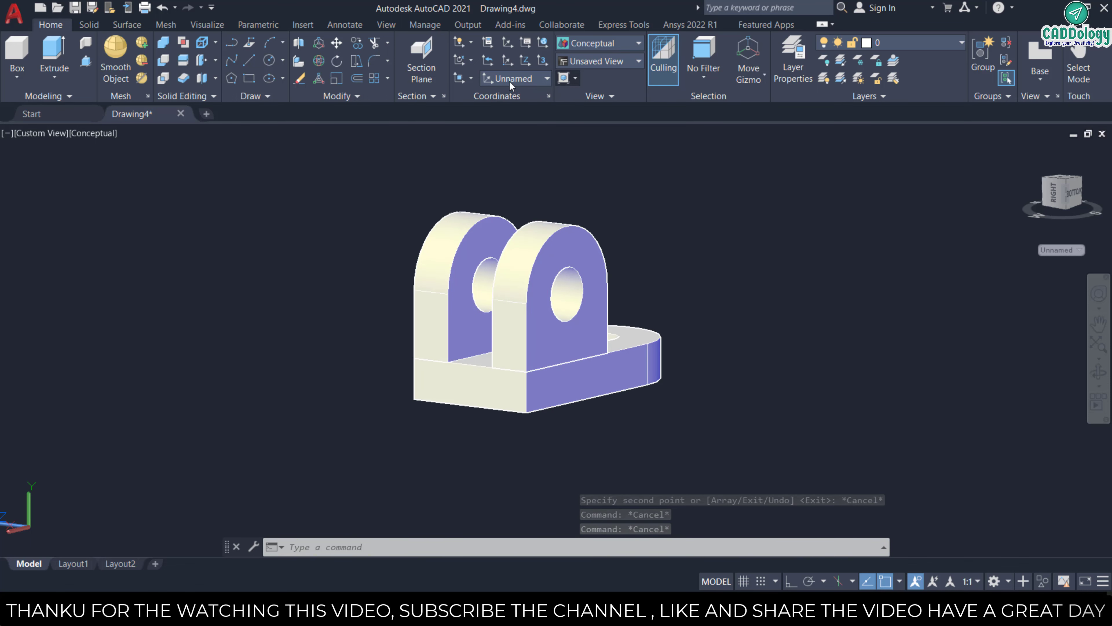
left_click(471, 79)
left_click(459, 155)
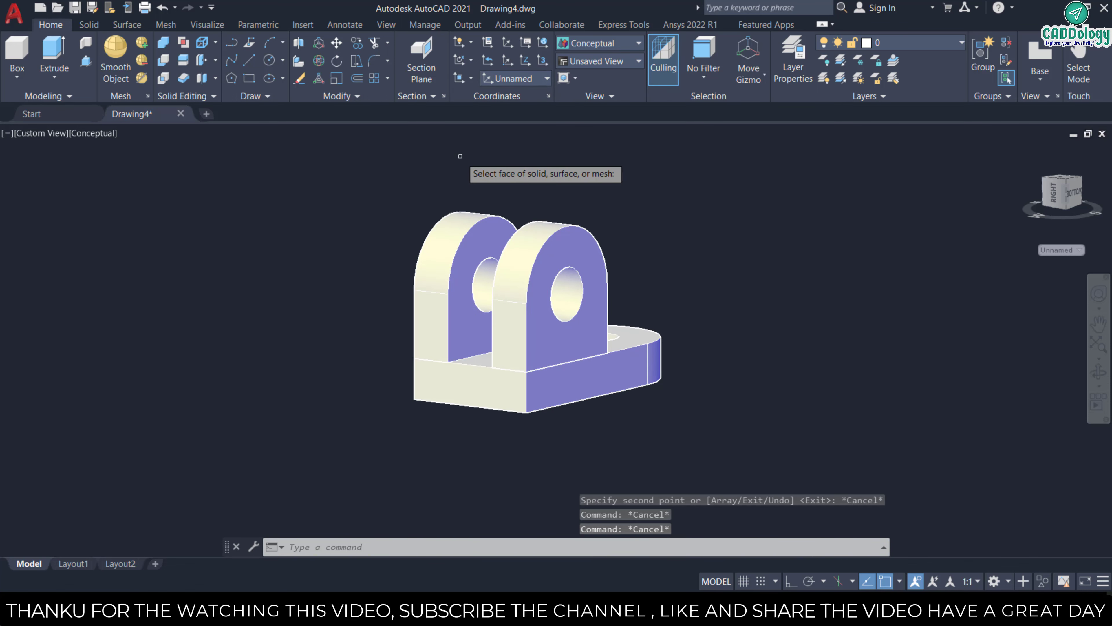
left_click(479, 388)
key("Return")
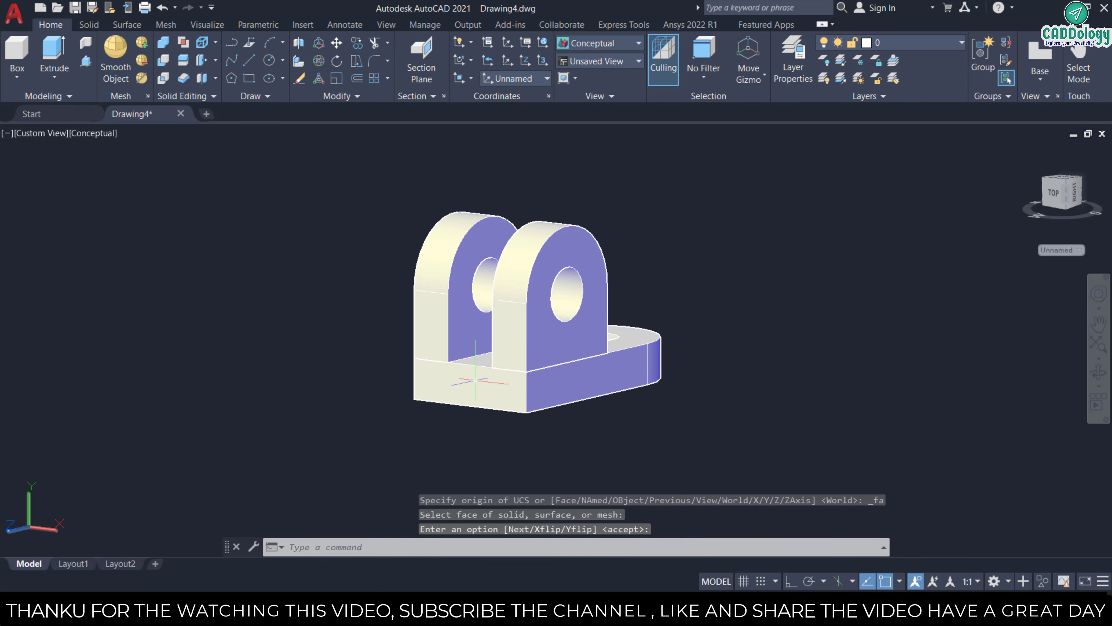
Step: Draw a rectangle below the plate's end face from its lower corner, as wide as the plate and 28 high
middle_click_drag(465, 443, 622, 429, "shift")
scroll(569, 145, "down", 3)
scroll(708, 467, "up", 5)
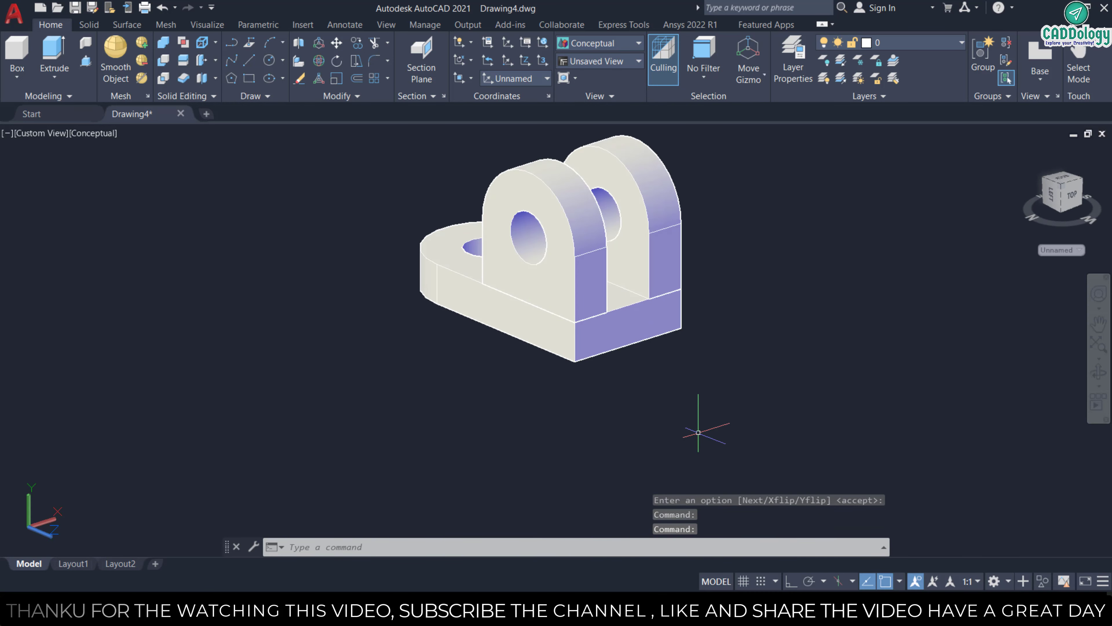
scroll(705, 366, "down", 4)
scroll(724, 339, "up", 2)
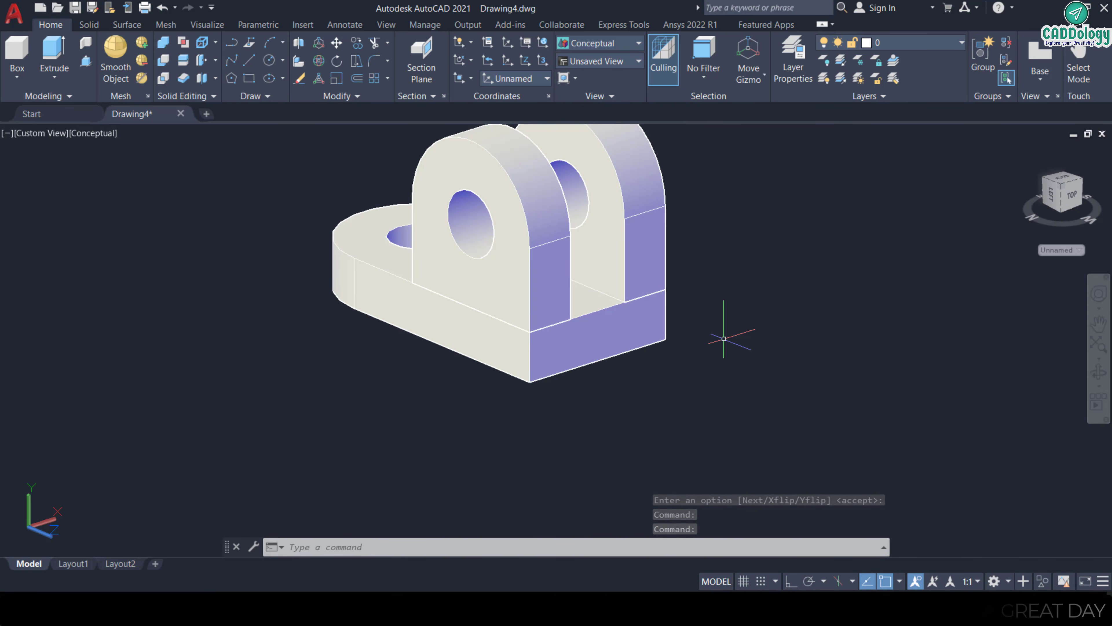
key("Return")
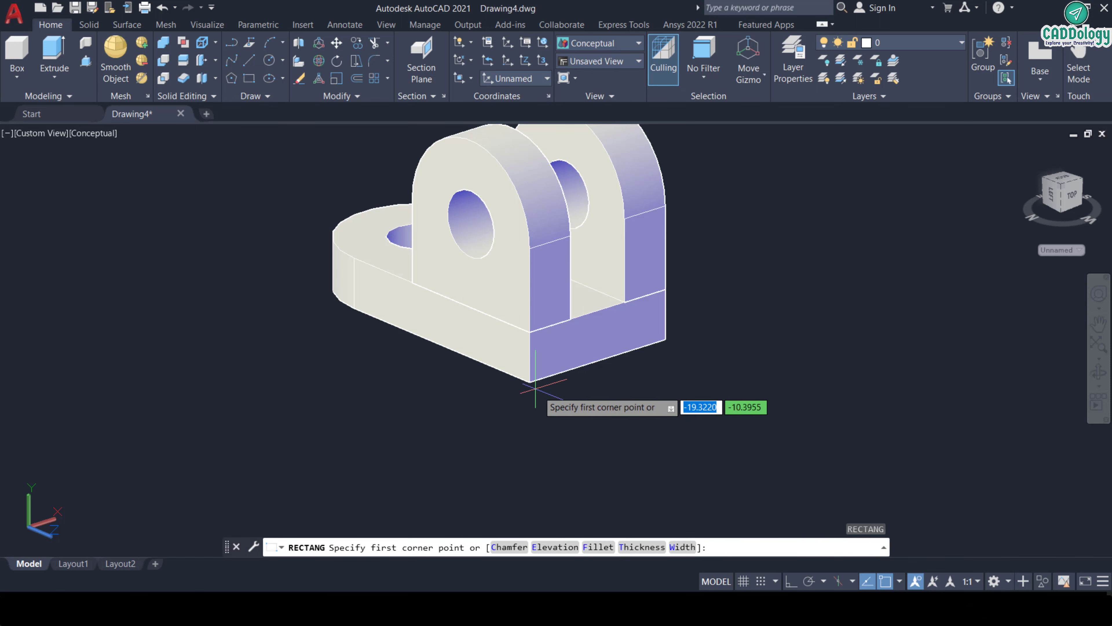
left_click(529, 381)
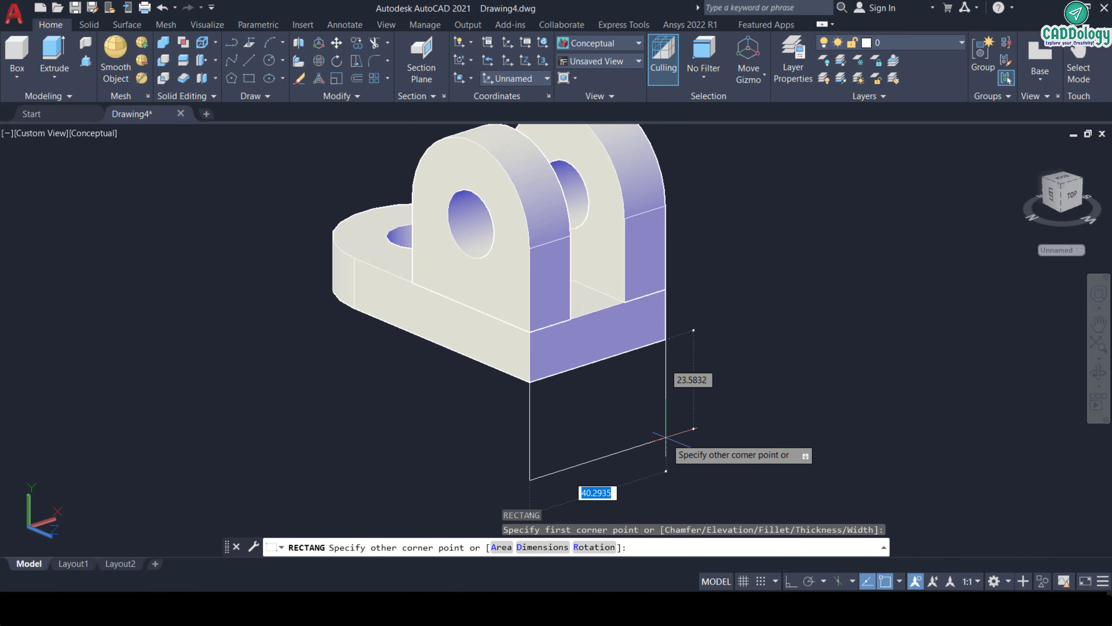
key("Tab")
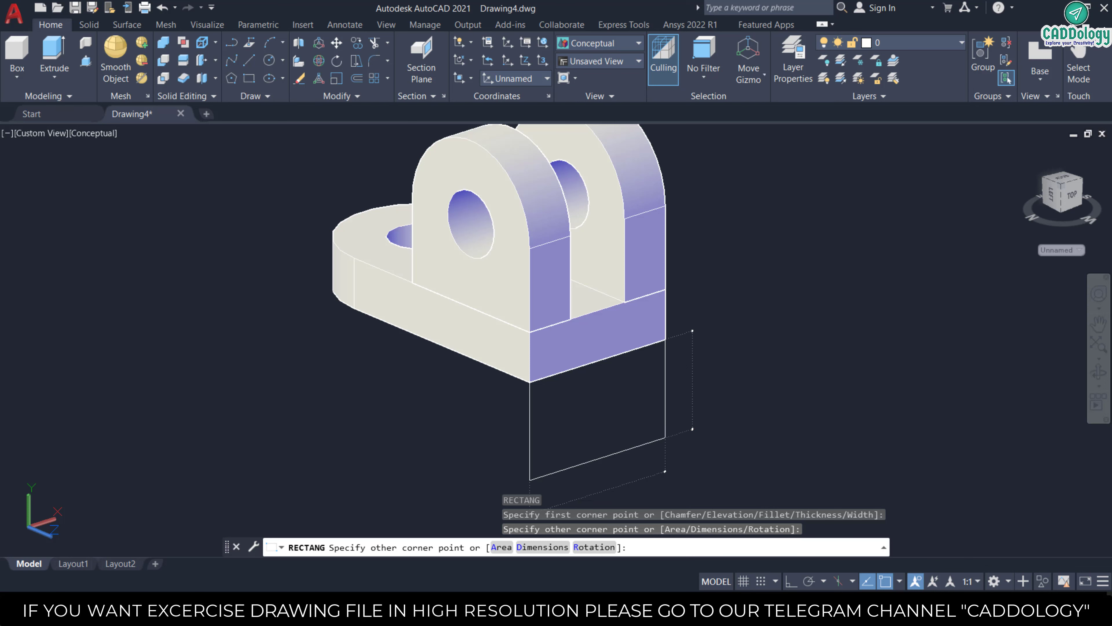
key("Return")
Step: Draw a circle of radius 20 centred on the midpoint of the rectangle's lower edge, reaching to its corner
scroll(646, 355, "down", 2)
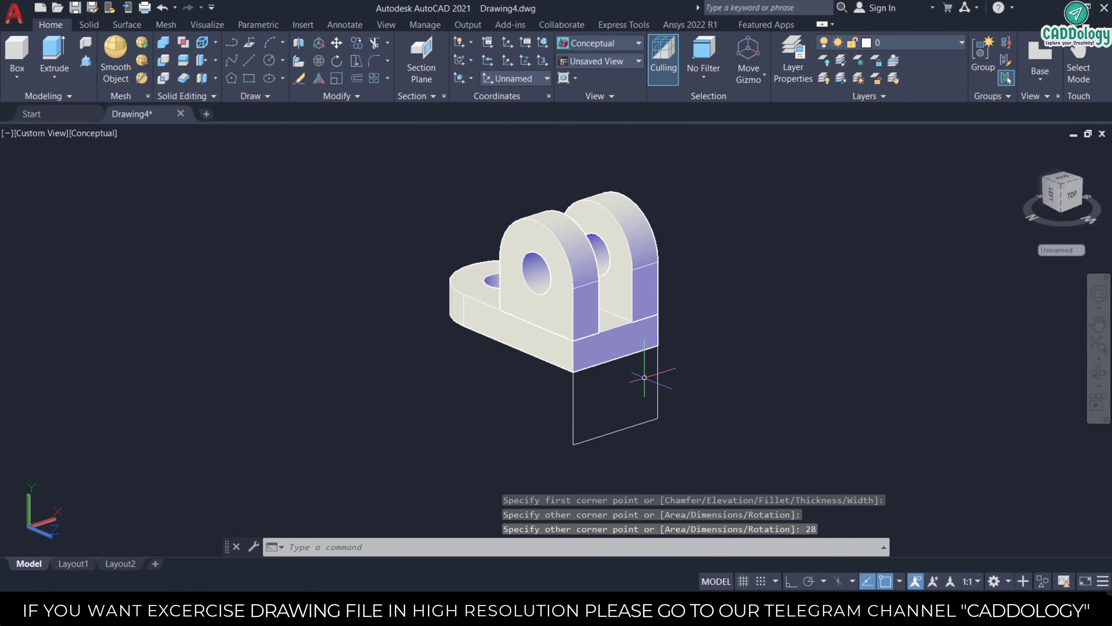
type("c")
key("Return")
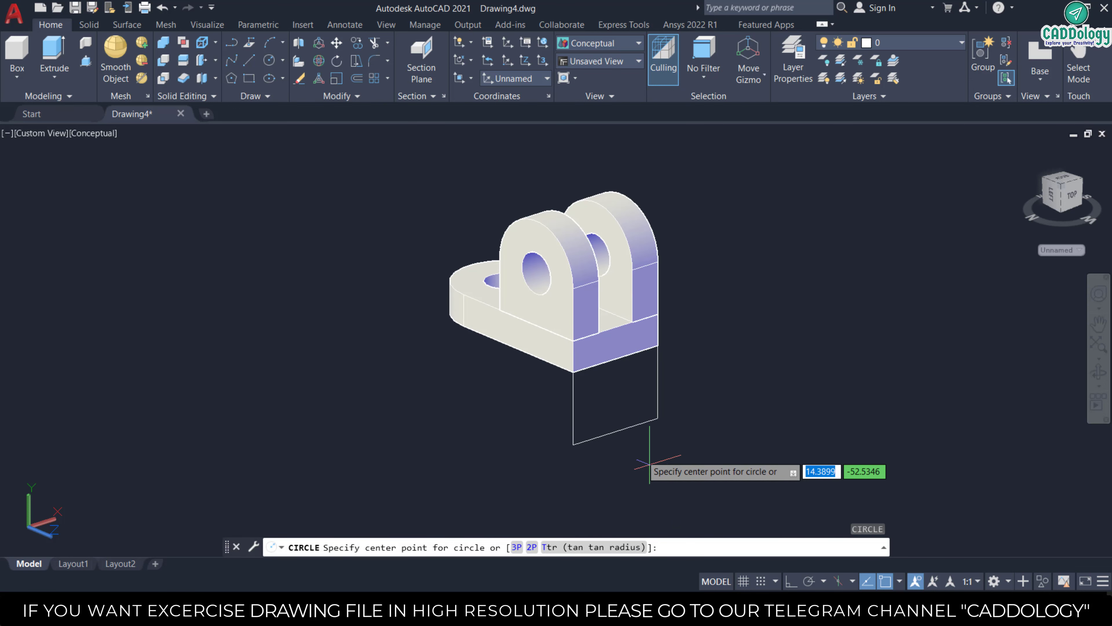
left_click(615, 432)
left_click(661, 419)
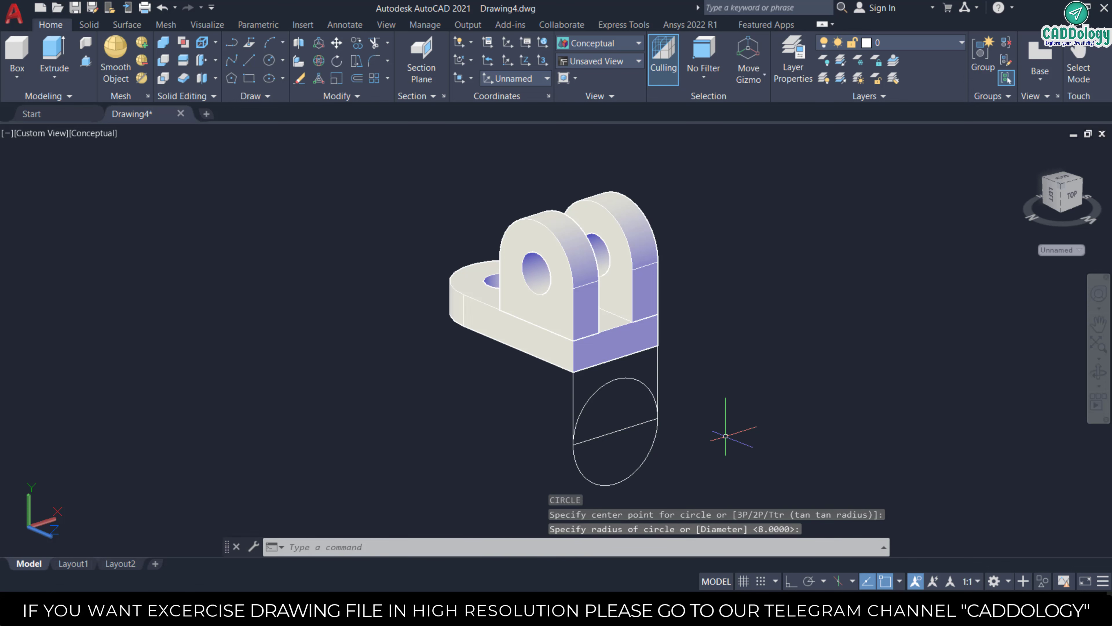
Step: Draw a concentric circle of radius 8 inside the larger circle below the plate
key("Return")
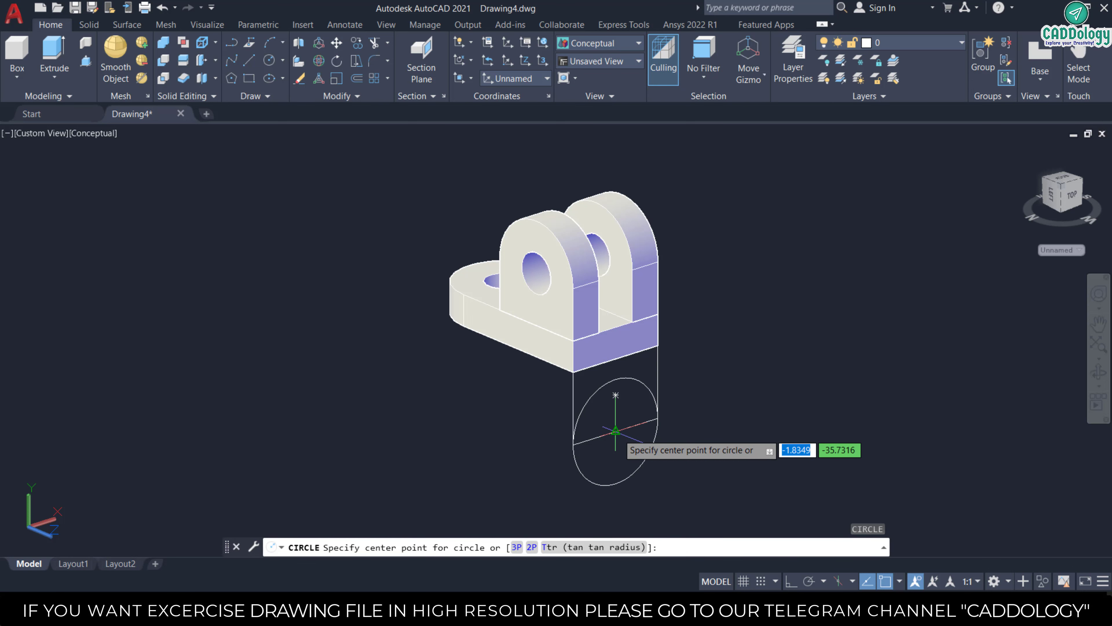
left_click(616, 432)
type("8")
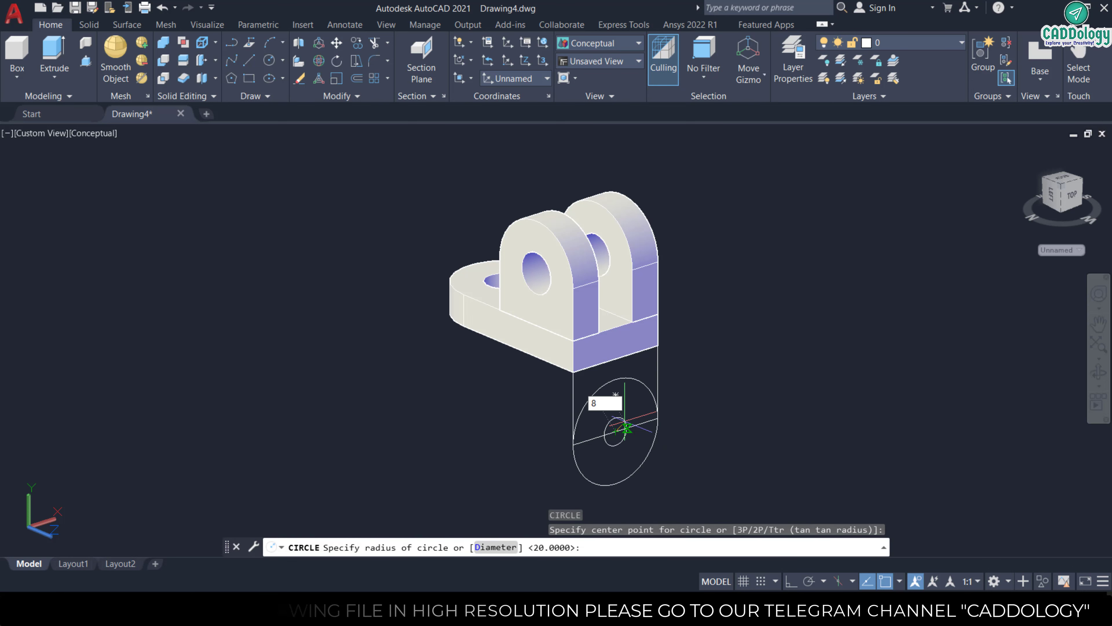
key("Return")
key("Escape")
scroll(633, 442, "up", 2)
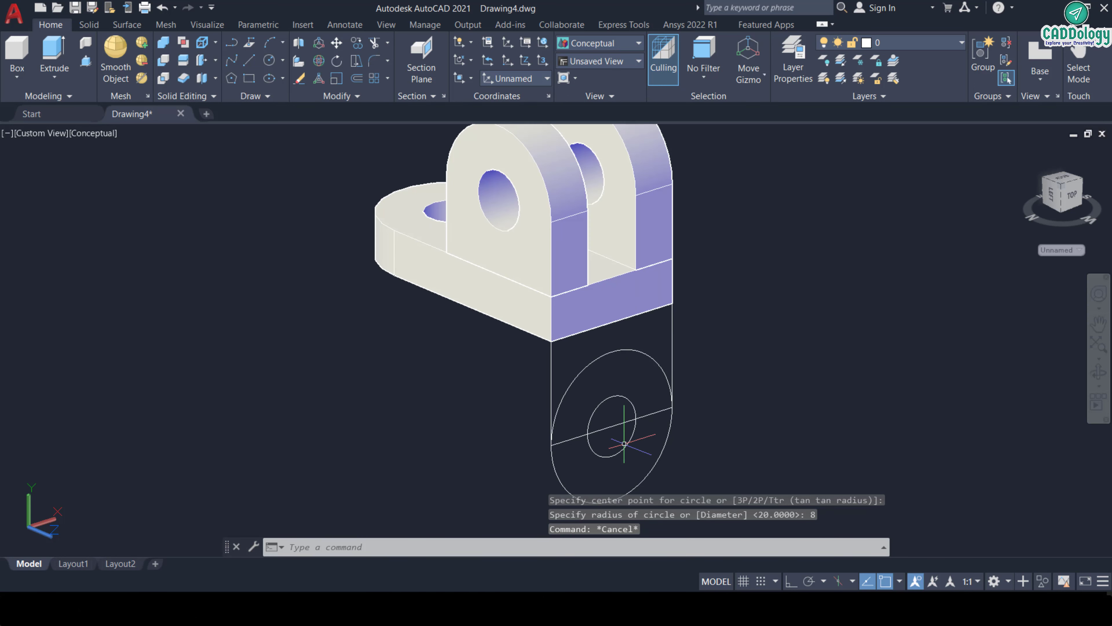
Step: Trim the large circle's upper arc and the rectangle's lower edge to leave a round-bottomed outline around the small circle
type("tr")
key("Return")
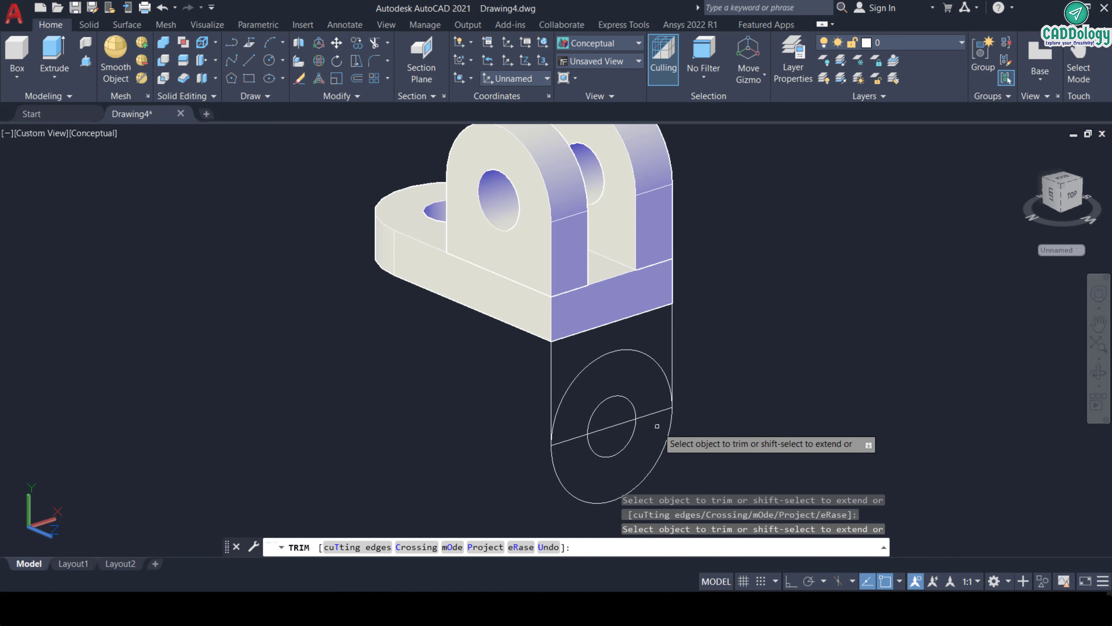
left_click_drag(656, 425, 656, 363)
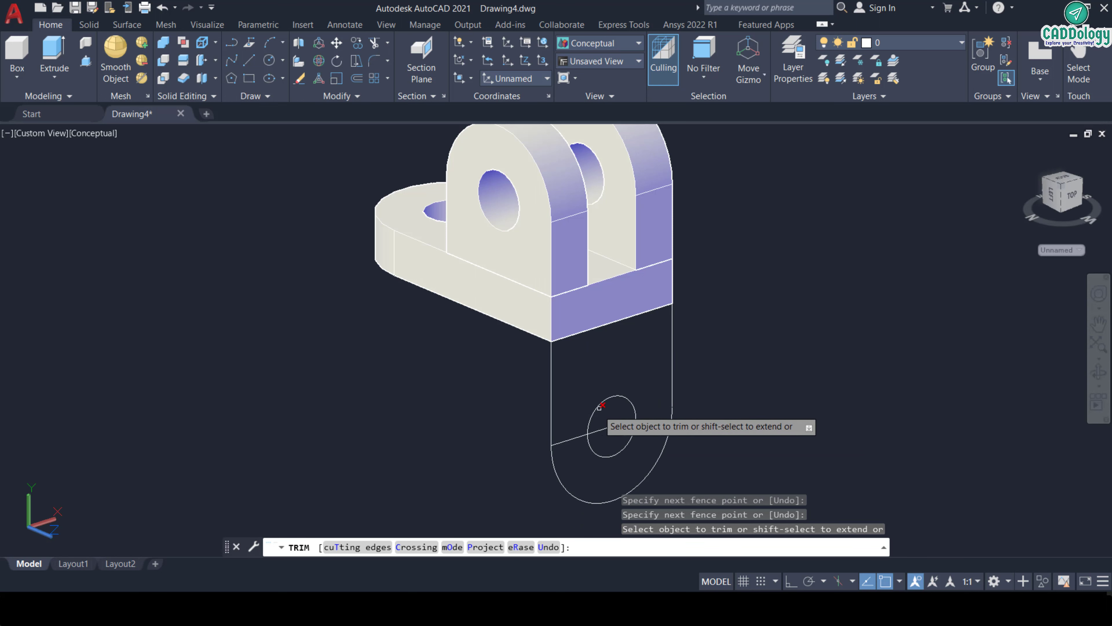
left_click(600, 430)
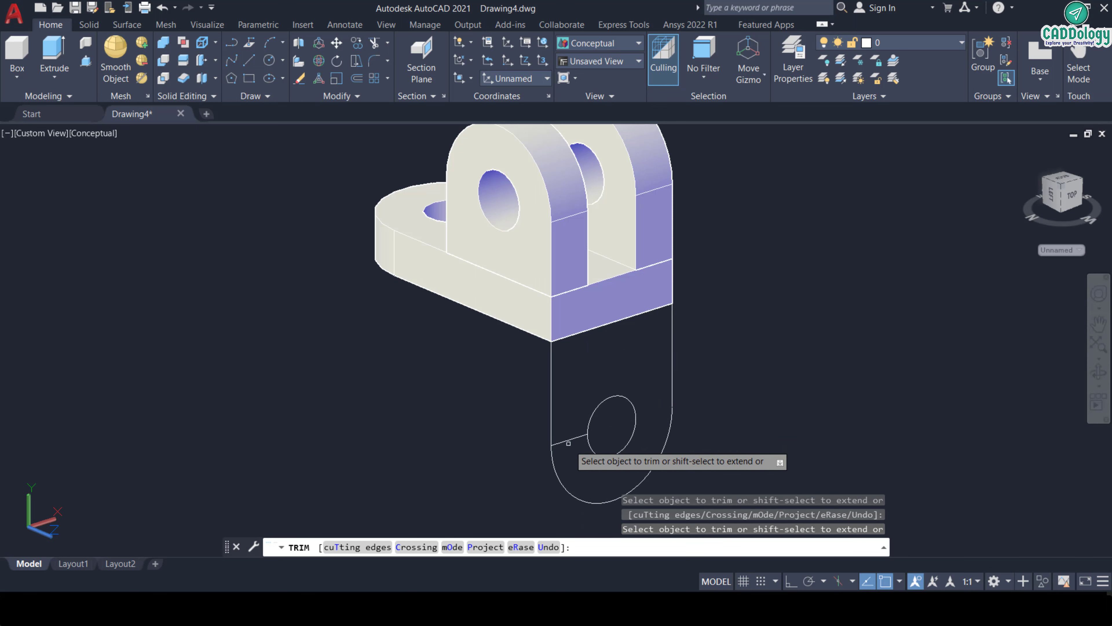
key("Escape")
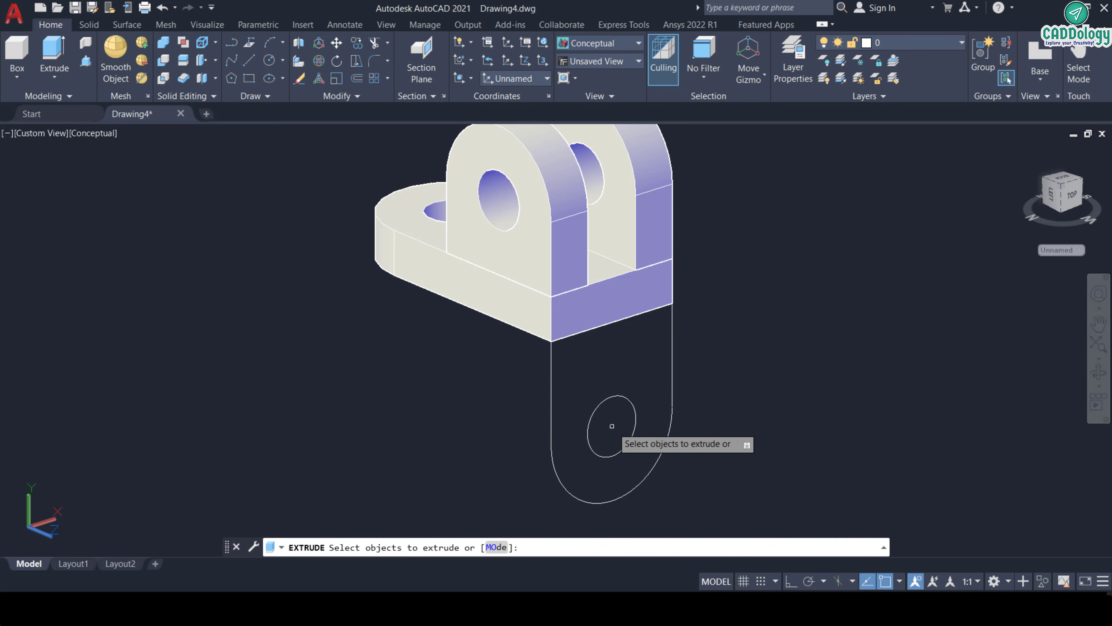
key("Escape")
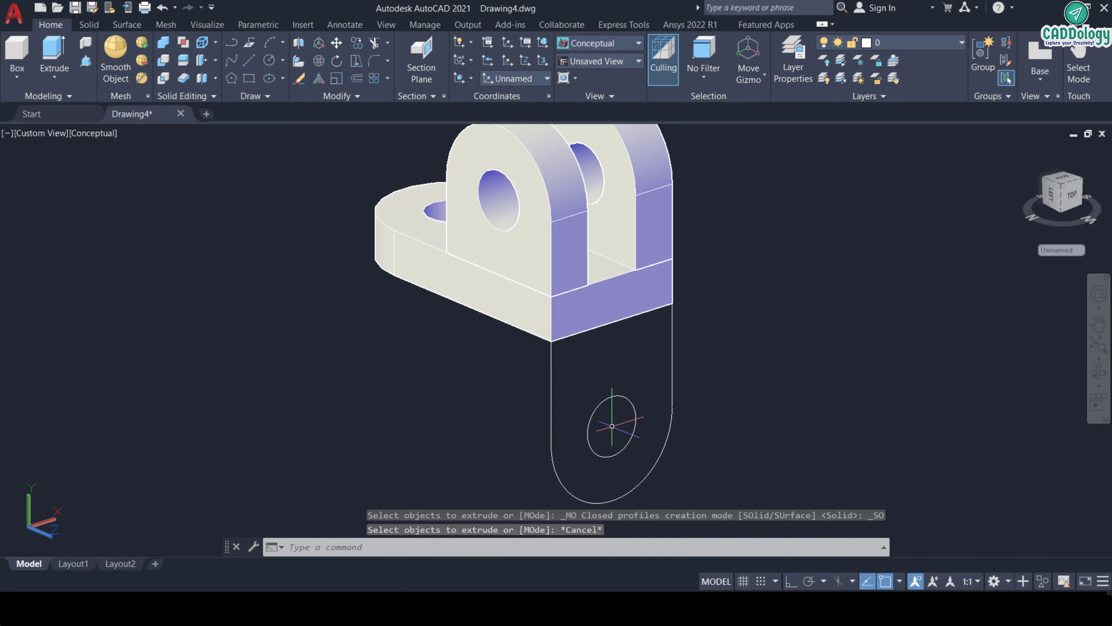
Step: Convert the round-bottomed outline below the plate and its inner circle into regions
type("reg")
key("Return")
left_click(698, 475)
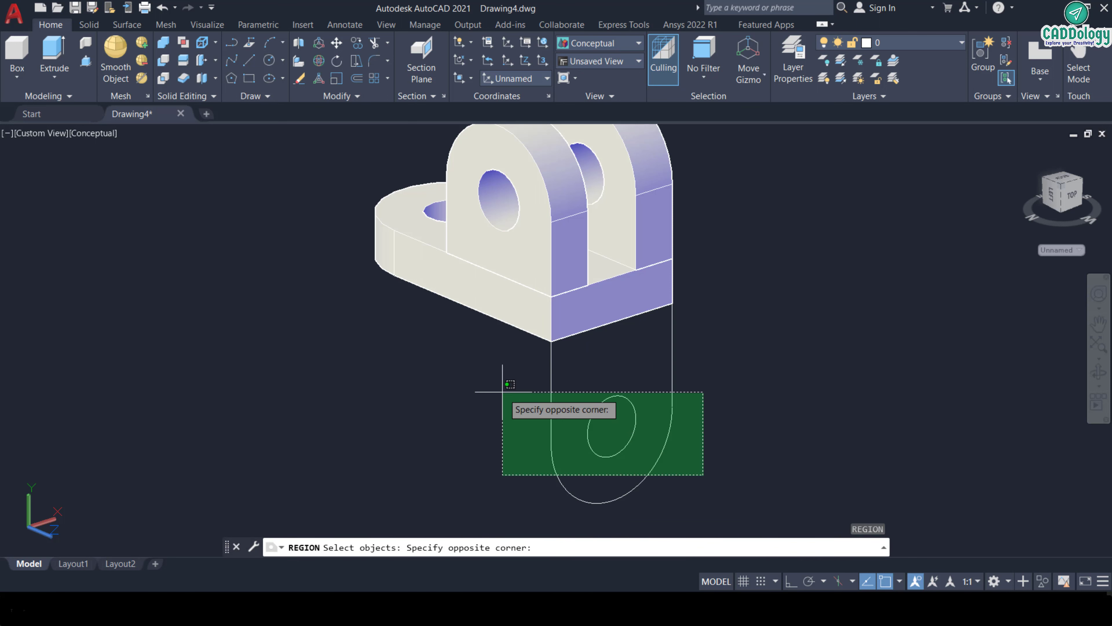
left_click(504, 391)
key("Return")
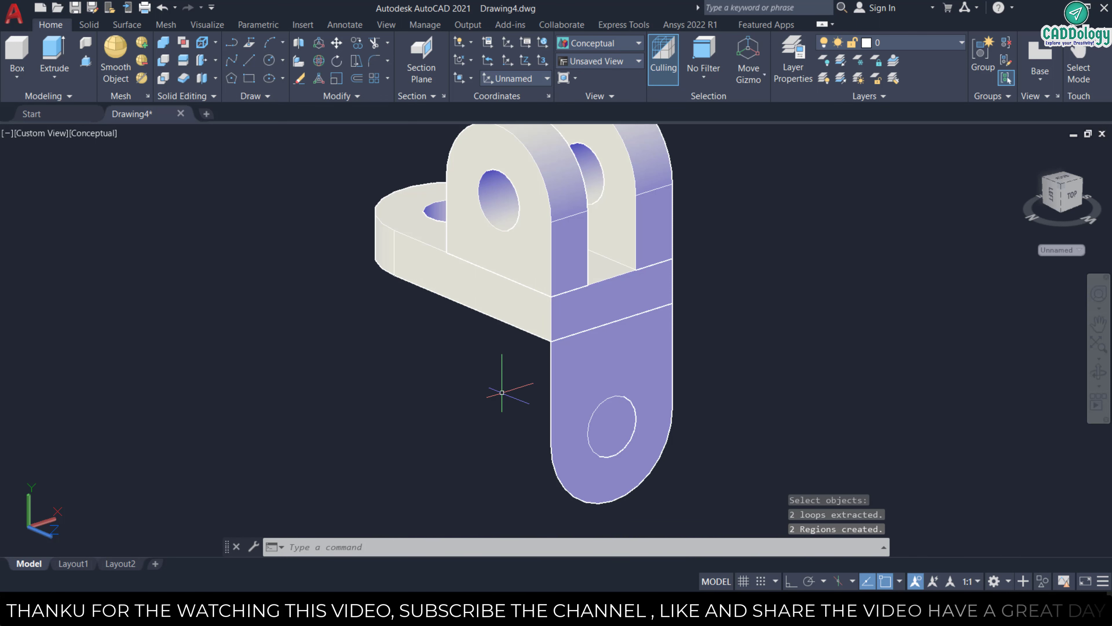
left_click(61, 51)
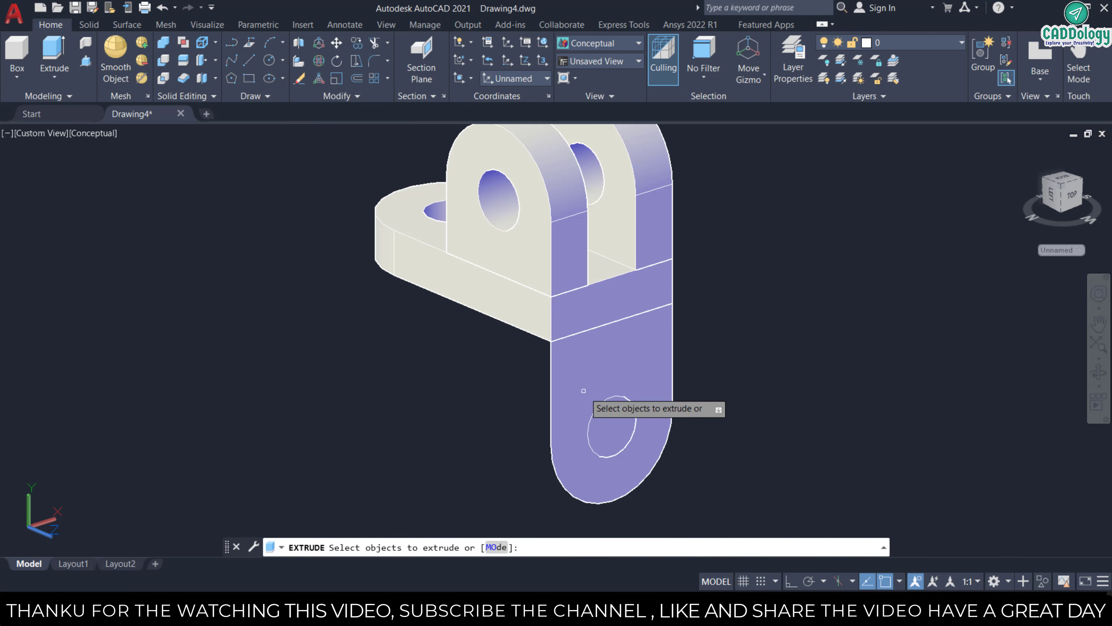
right_click(544, 389)
left_click(557, 398)
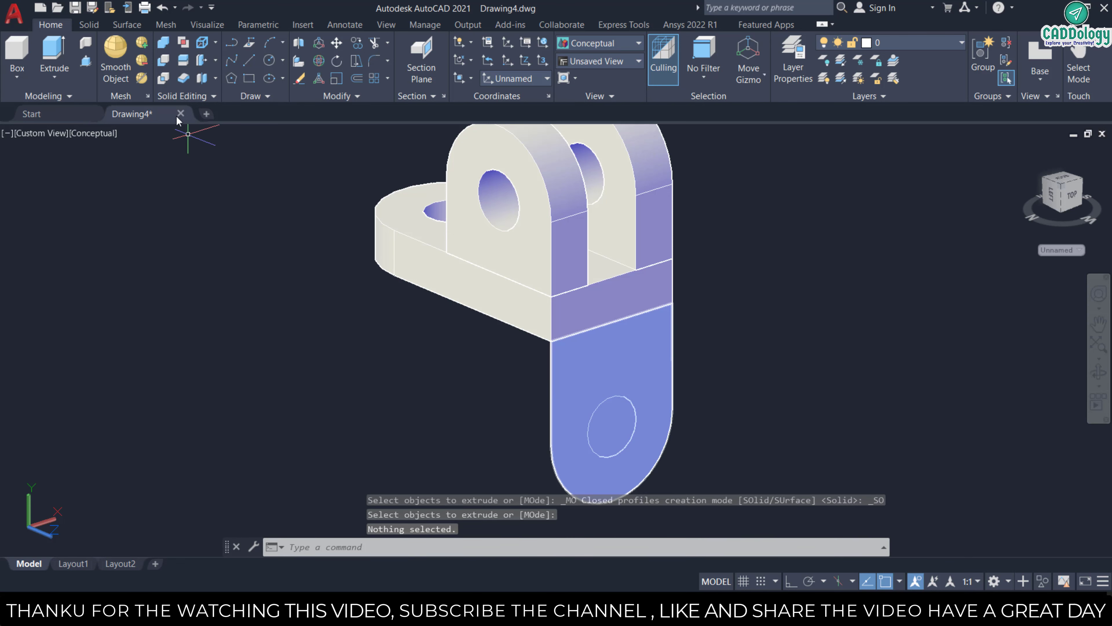
Step: Extrude the round-bottomed region 12 inward beneath the plate
left_click(54, 52)
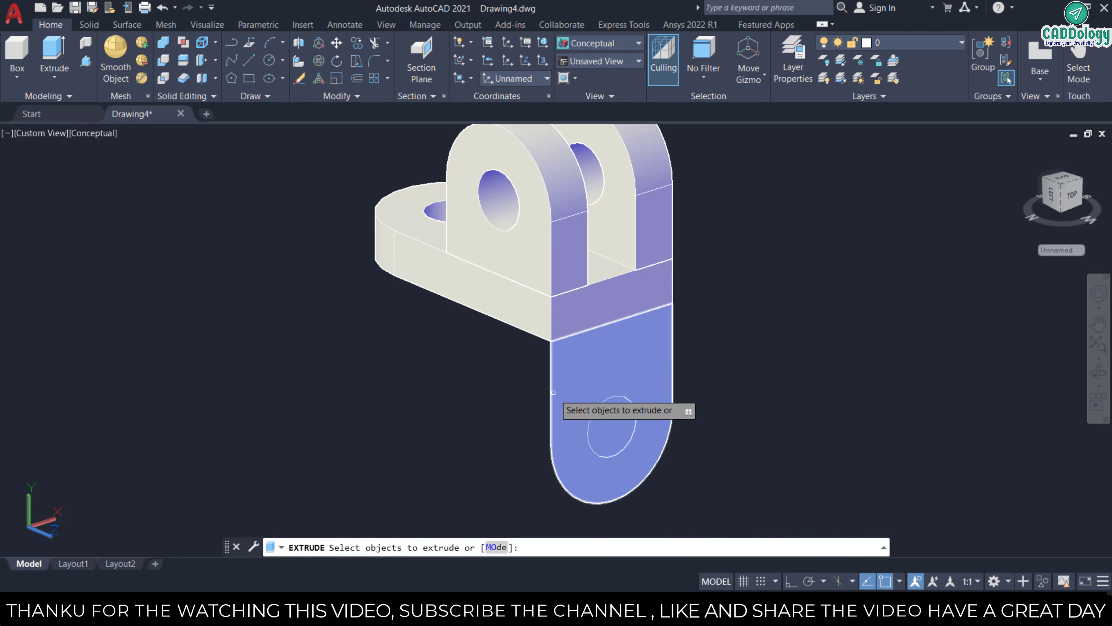
left_click(558, 406)
right_click(509, 393)
left_click(525, 403)
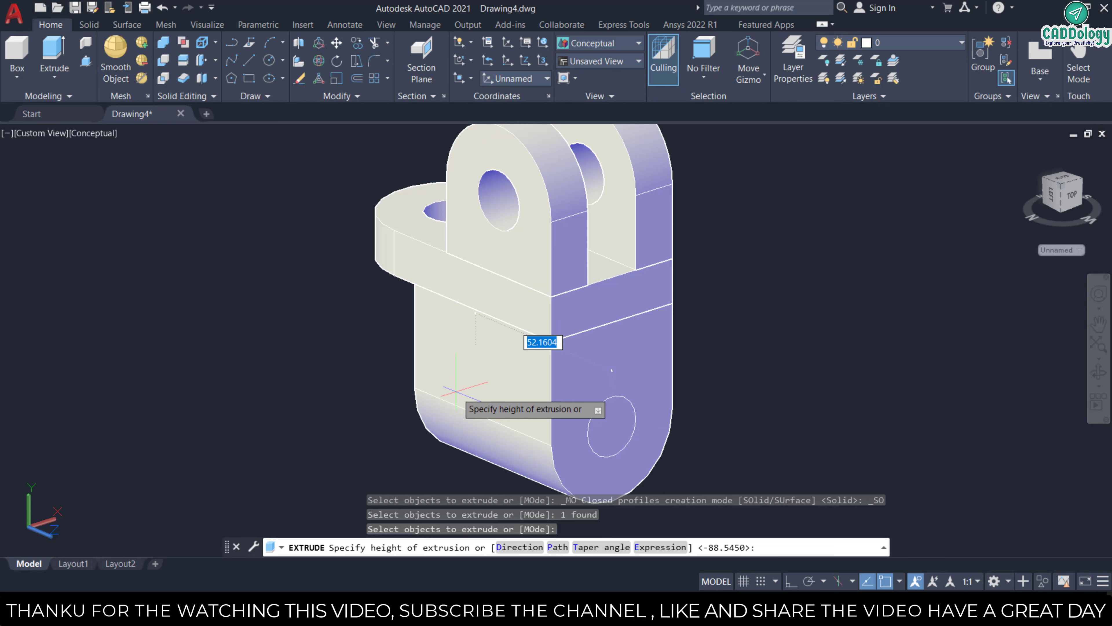
type("12")
key("Return")
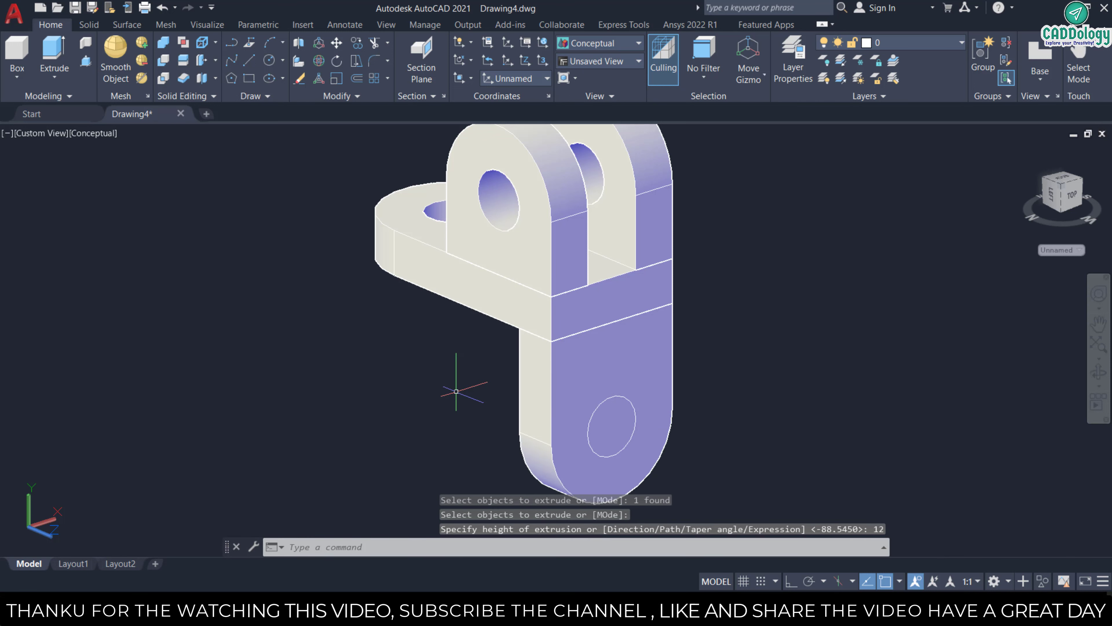
Step: Presspull the inner circle through the hanging lug to cut its hole, and delete the leftover circular region
key("Escape")
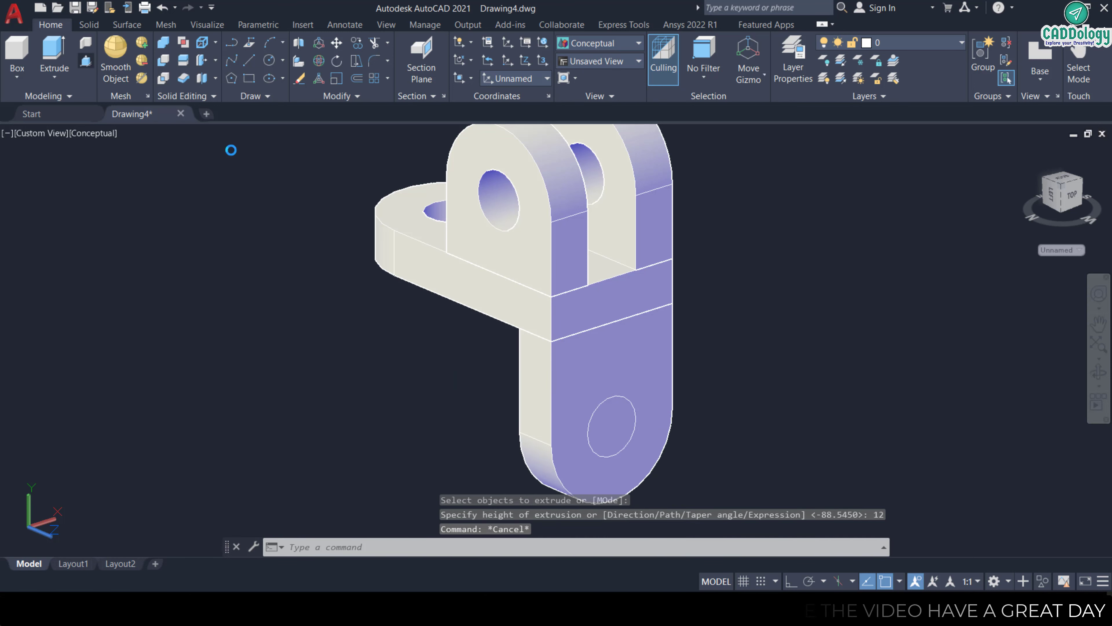
left_click(615, 415)
left_click(496, 419)
key("Escape")
key("Escape")
key("Escape")
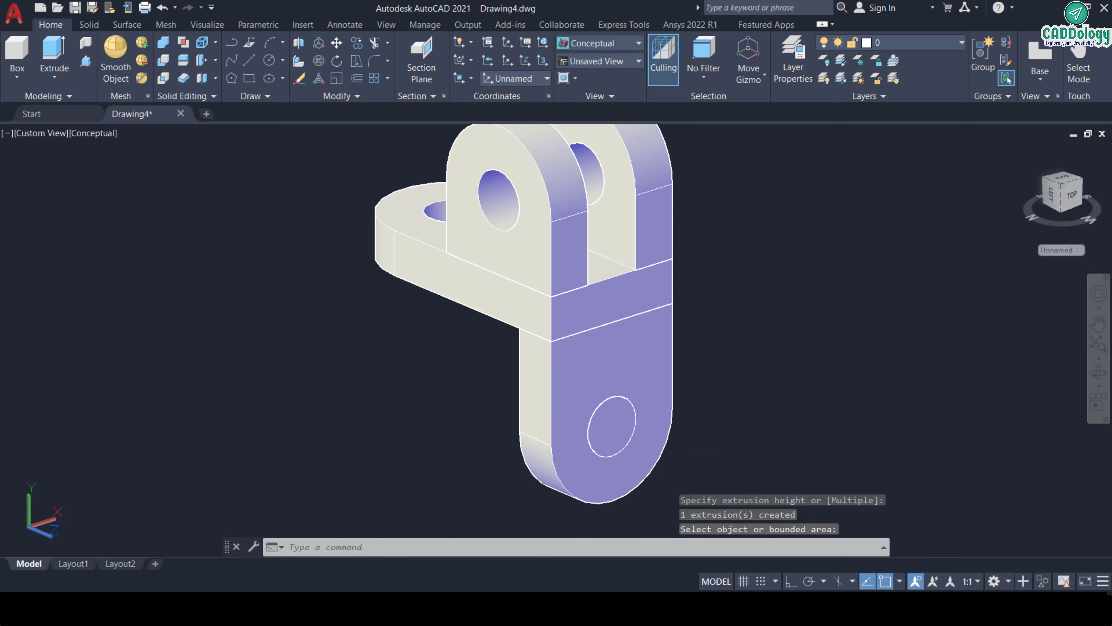
left_click(611, 431)
key("Delete")
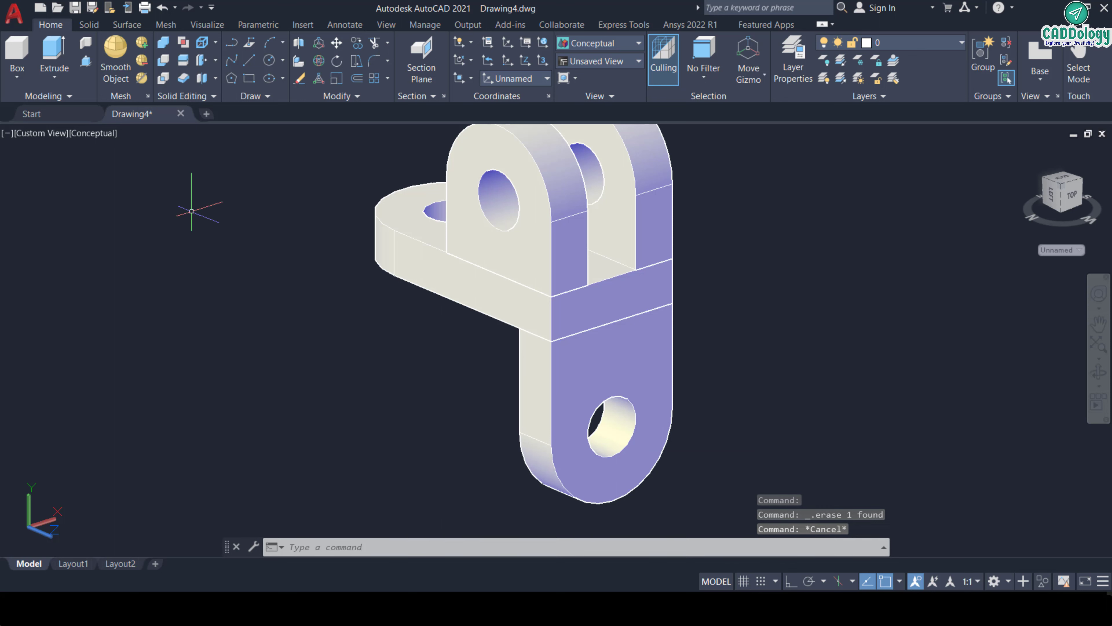
Step: Union the plate, the two upright lugs and the hanging lug into one solid
left_click(29, 134)
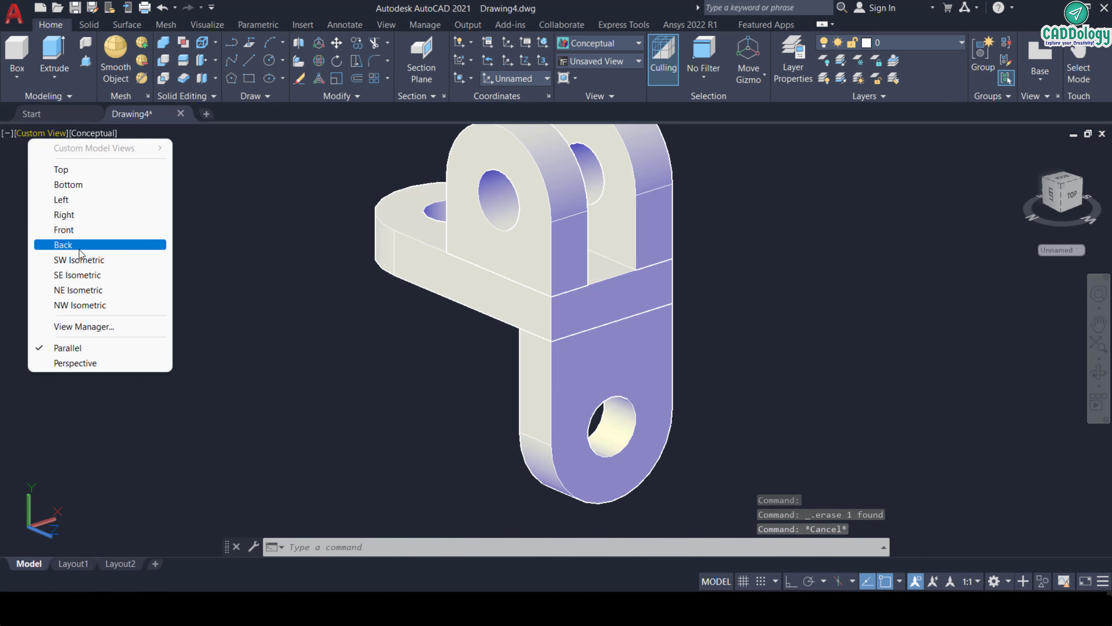
left_click(89, 275)
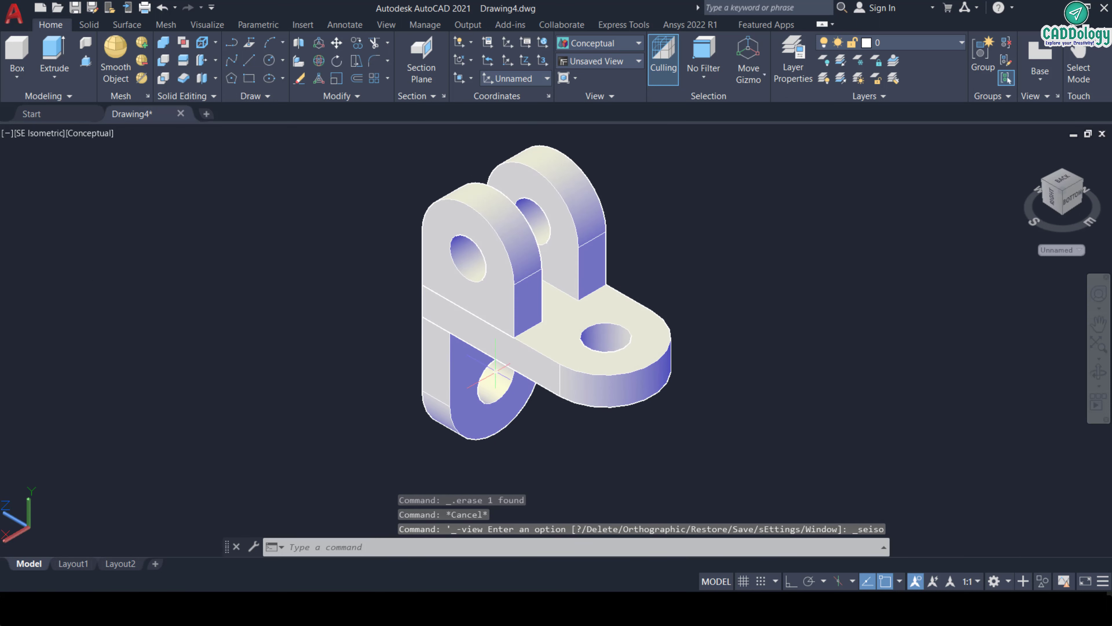
key("Escape")
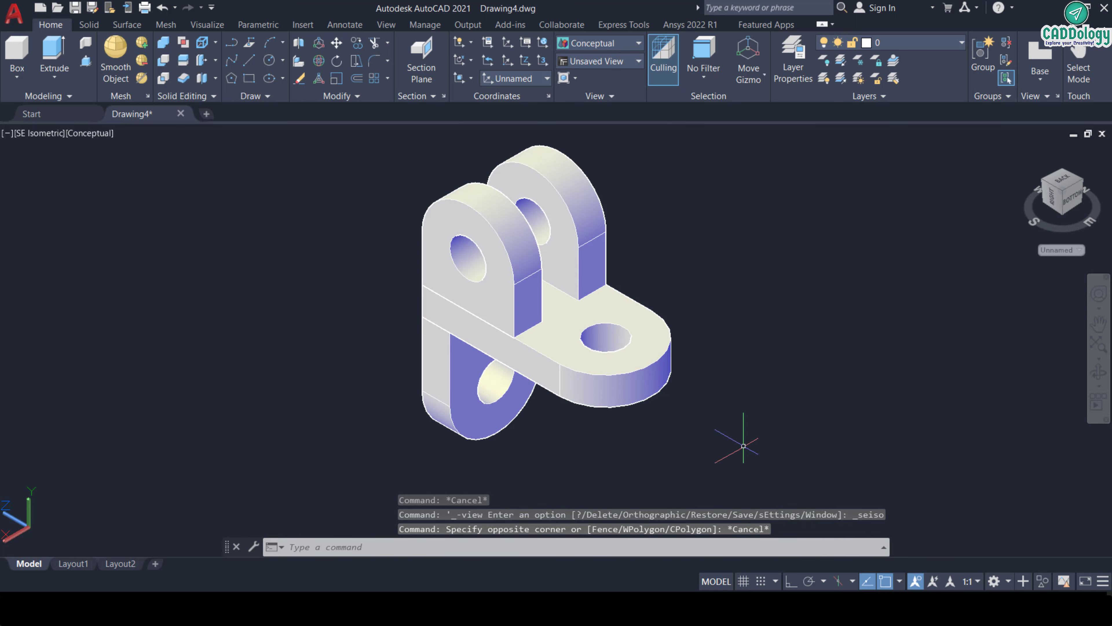
left_click(743, 446)
left_click(346, 215)
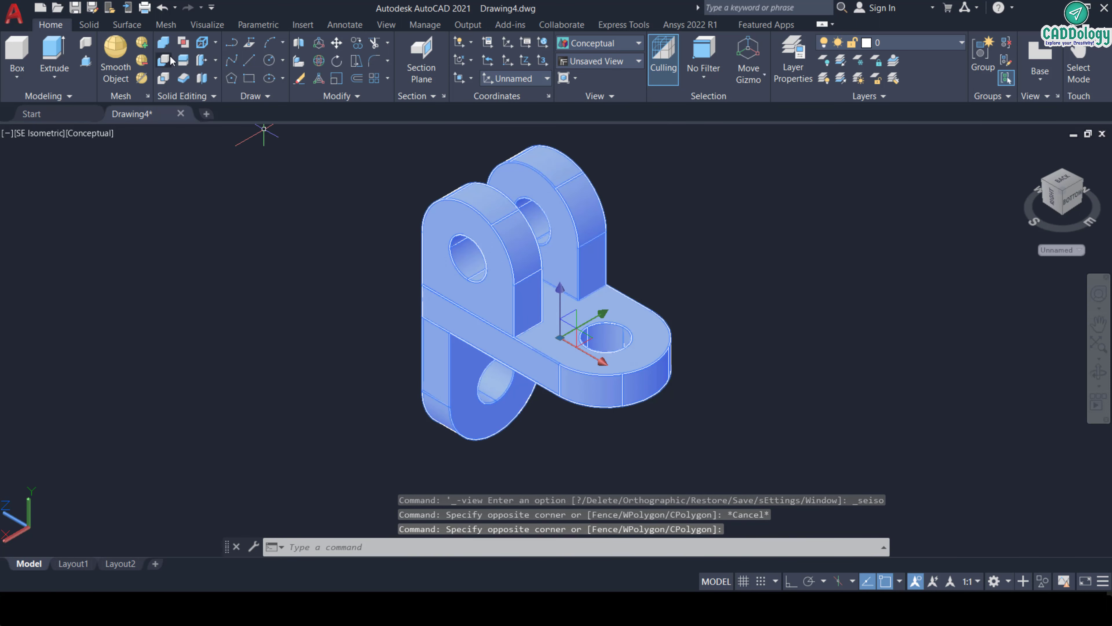
left_click(166, 41)
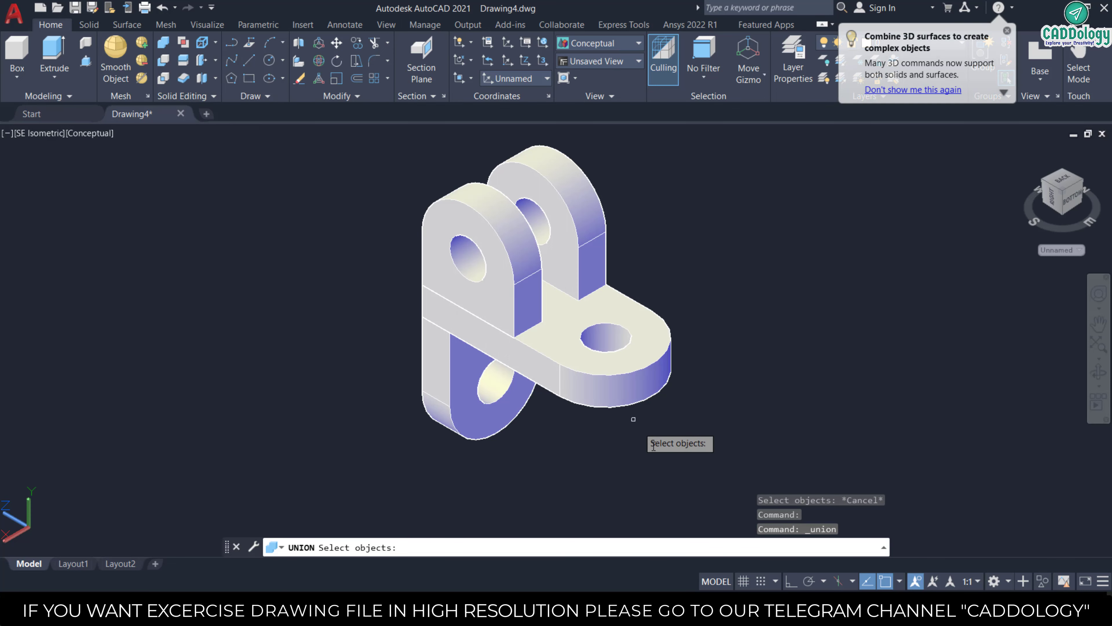
left_click(655, 455)
left_click(381, 226)
key("Return")
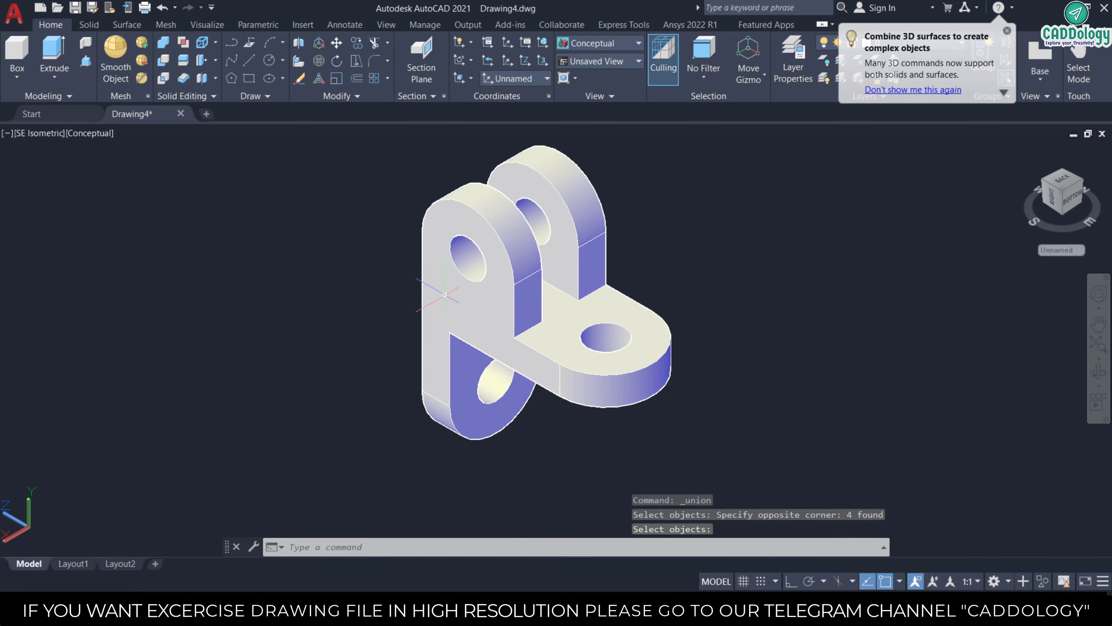
Step: Examine the joined solid up close and from a slightly orbited angle, checking where the lugs meet the plate
scroll(444, 295, "up", 4)
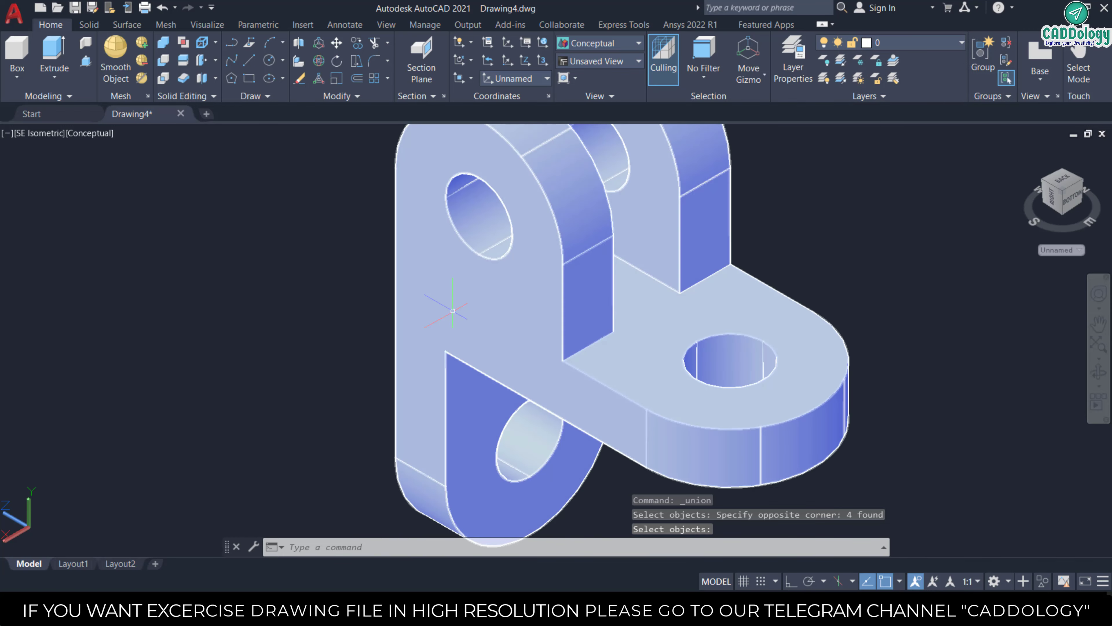
mouse_move(452, 310)
middle_mouse_down("shift")
mouse_move(486, 318)
mouse_move(514, 251)
mouse_move(383, 270)
mouse_move(436, 324)
mouse_move(447, 322)
mouse_move(437, 322)
middle_mouse_up("shift")
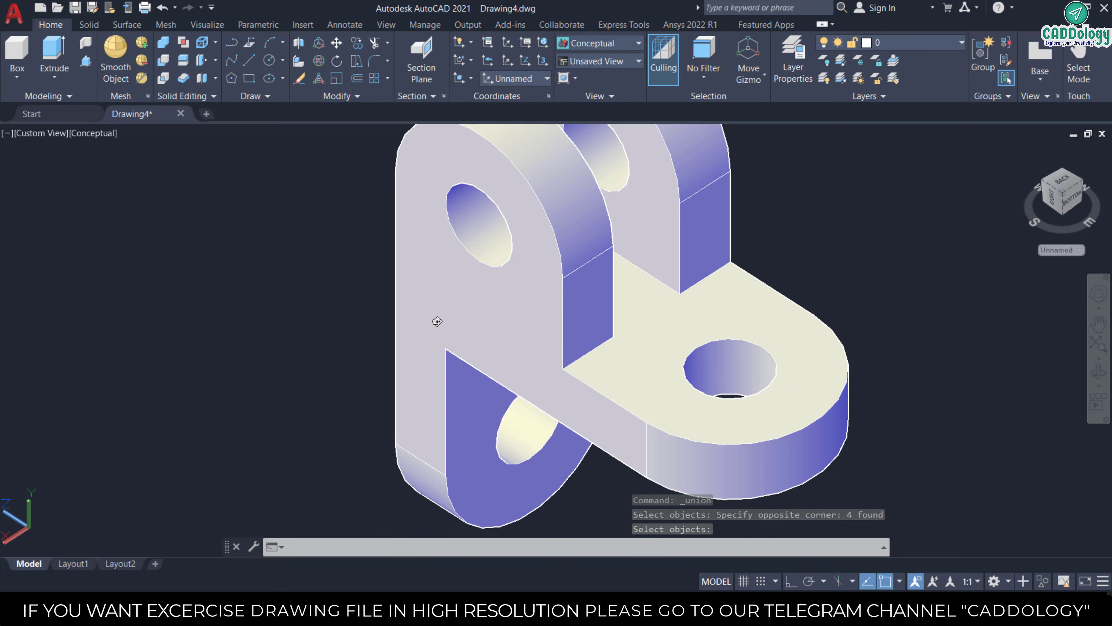
key("Return")
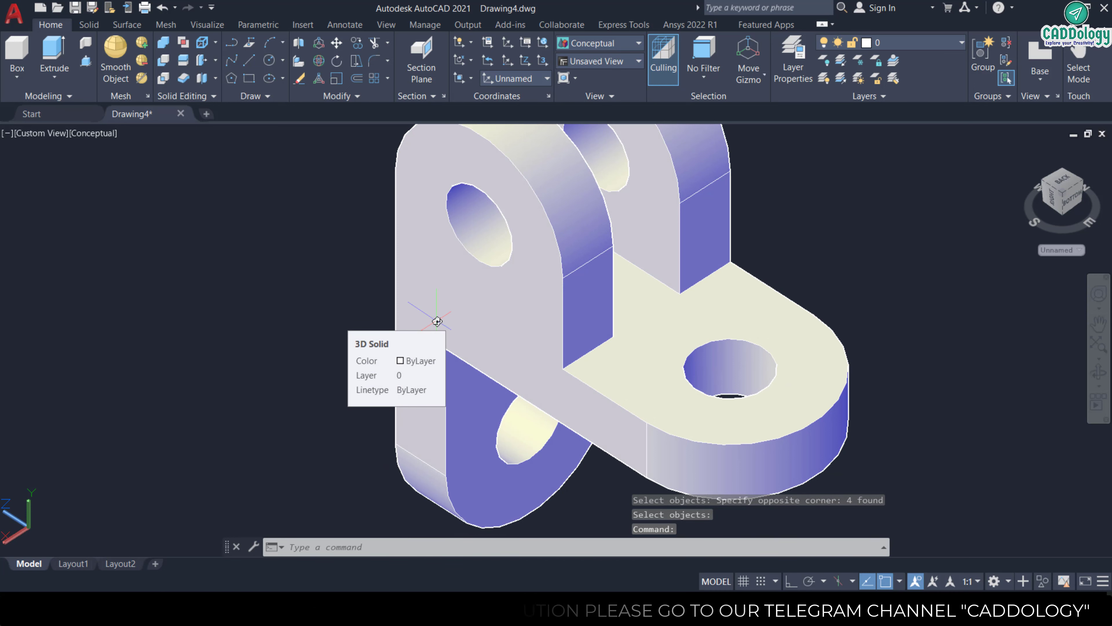
left_click(439, 319)
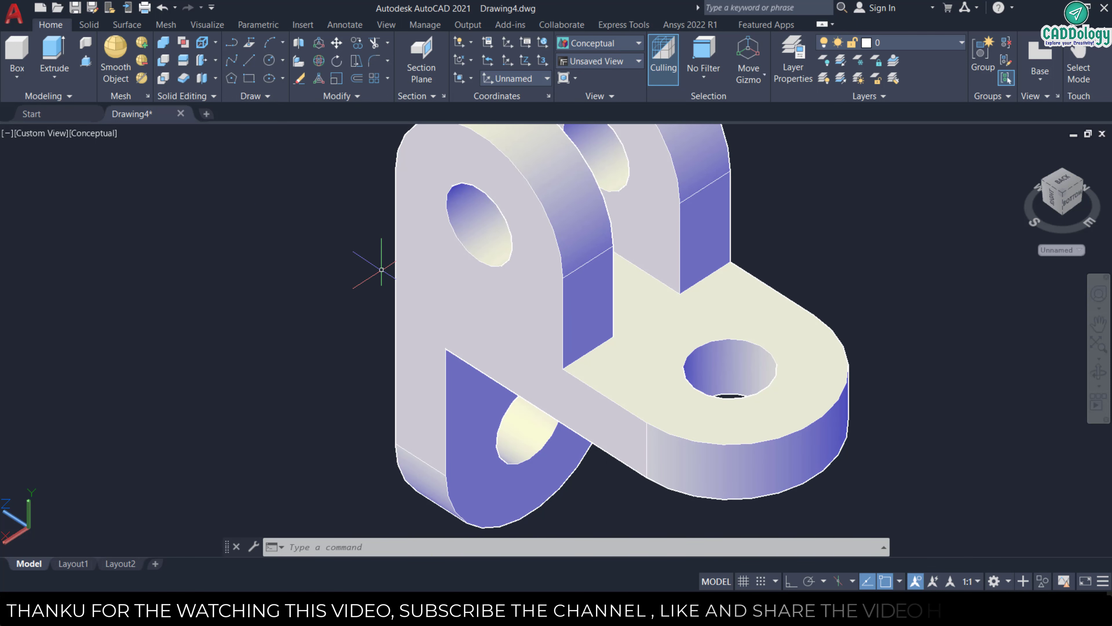
scroll(381, 269, "down", 3)
scroll(381, 269, "up", 5)
scroll(381, 269, "down", 4)
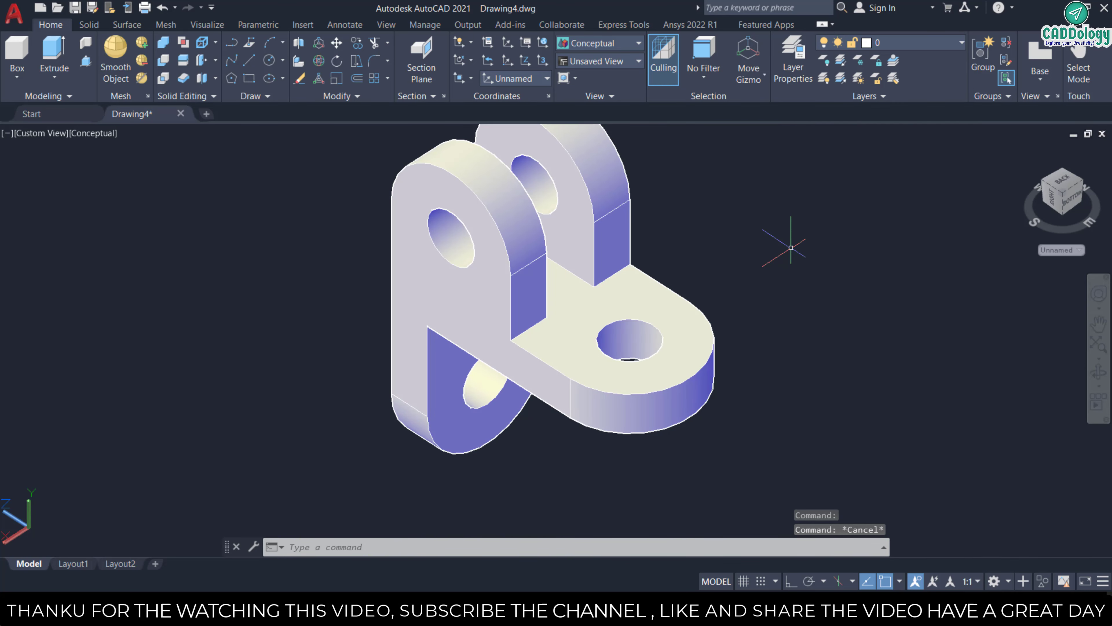
Step: Return to the SE Isometric view, zoom with the All option, and review the finished part at closer range
left_click(43, 134)
left_click(101, 275)
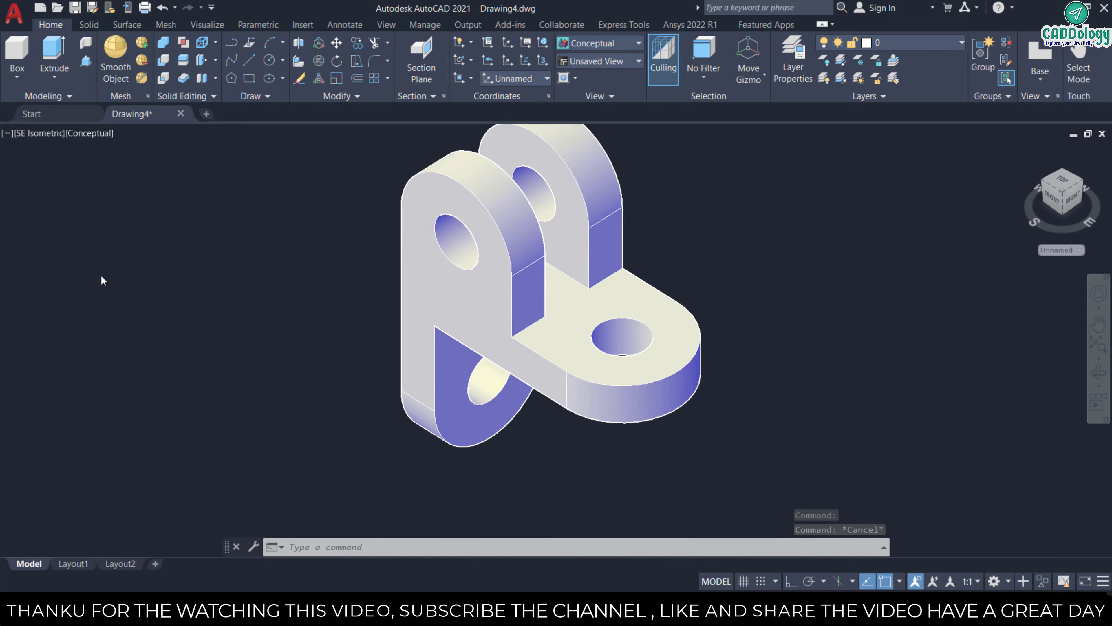
type("z")
key("Return")
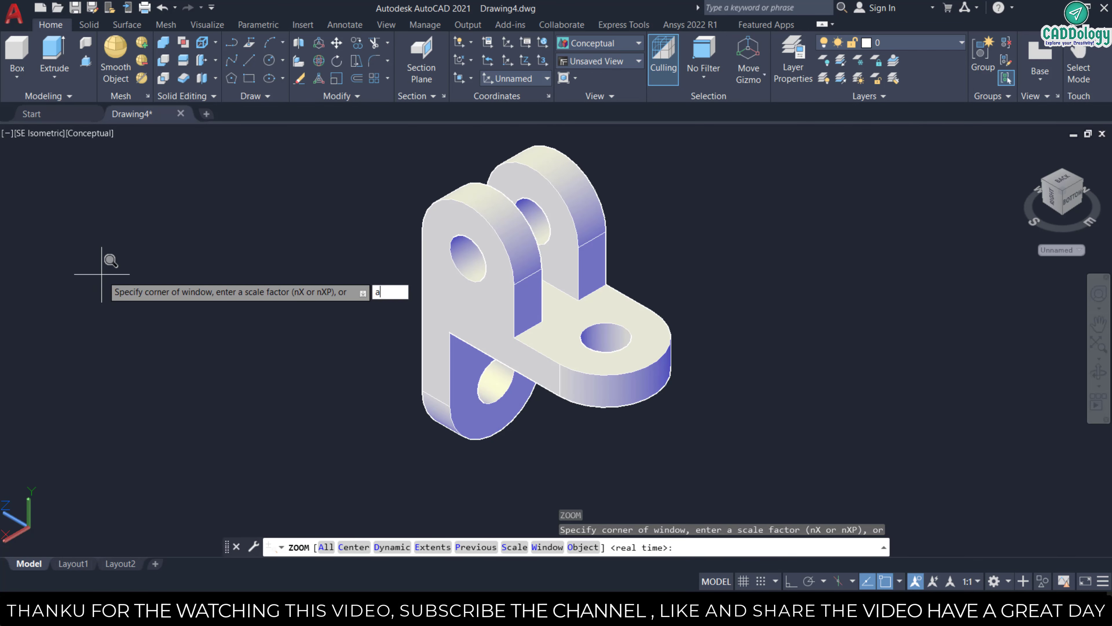
type("a")
key("Return")
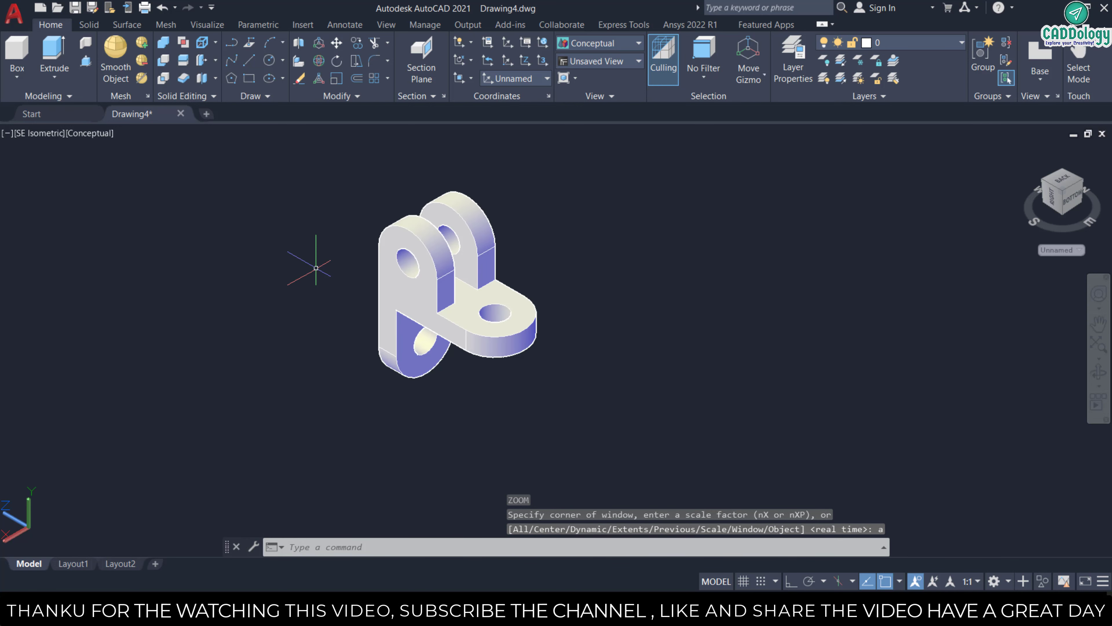
scroll(315, 300, "up", 3)
scroll(774, 337, "down", 2)
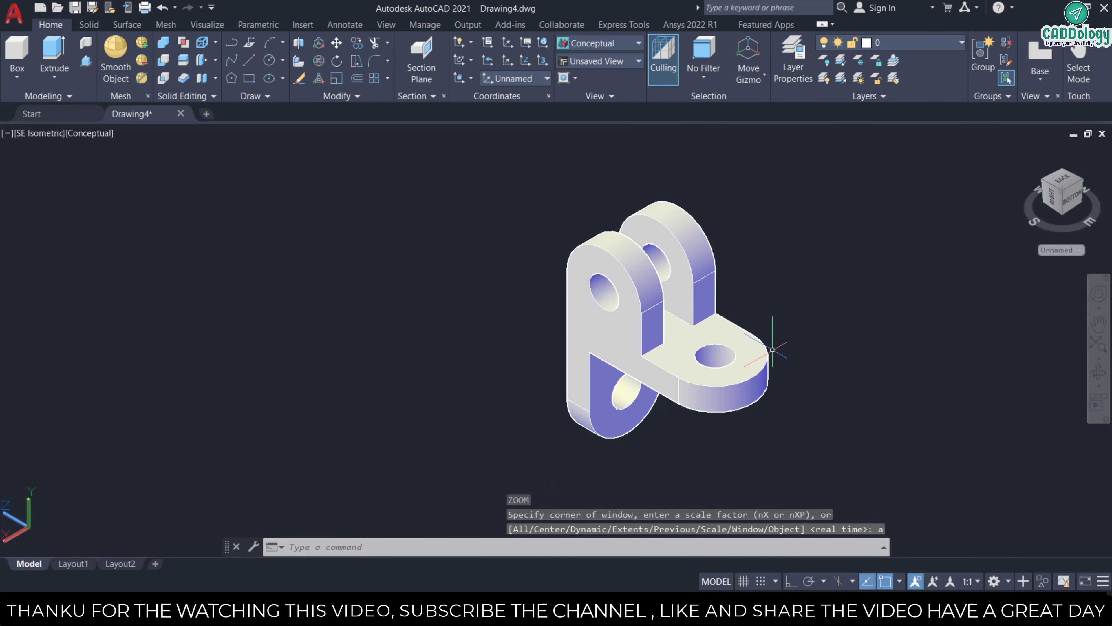
scroll(975, 389, "up", 2)
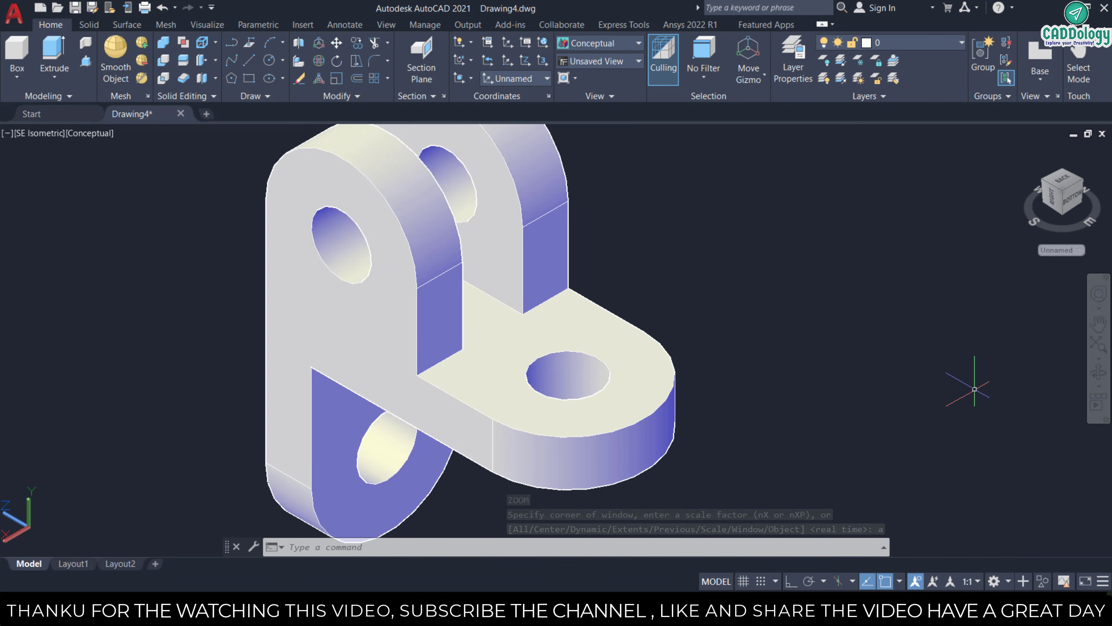
scroll(974, 389, "down", 2)
scroll(800, 387, "up", 2)
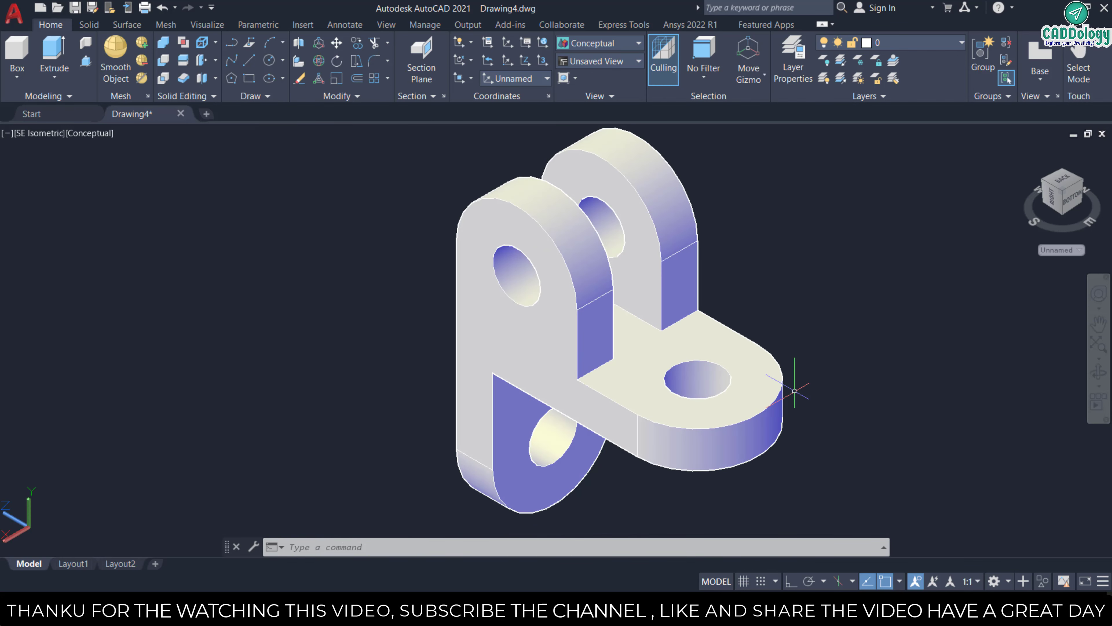